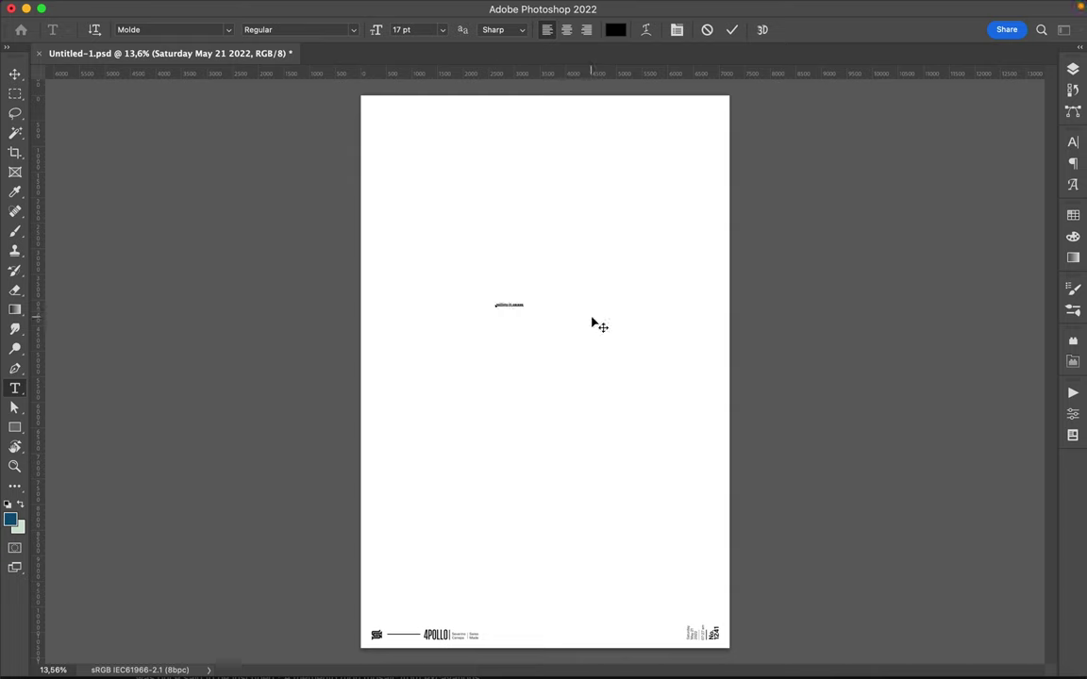
Break the phrase onto three lines and retype the first word as NOTHING in capitals
key(Return)
key(Return)
double_click(453, 228)
text(NOTHING)
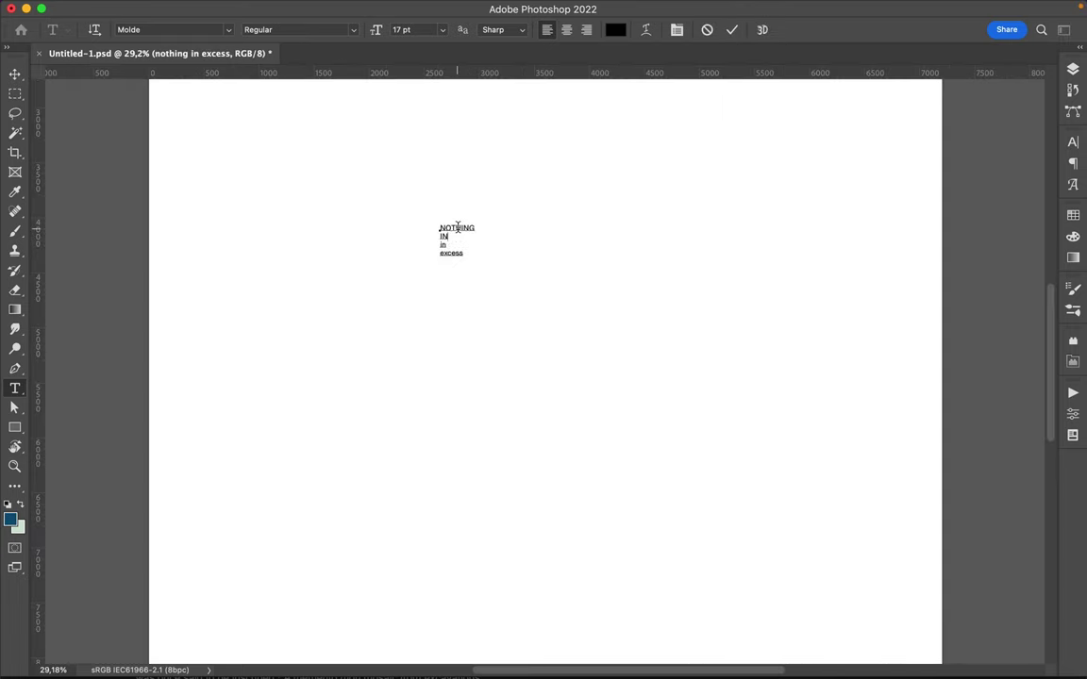
alt+scroll(464, 260, up, 2)
key(Escape)
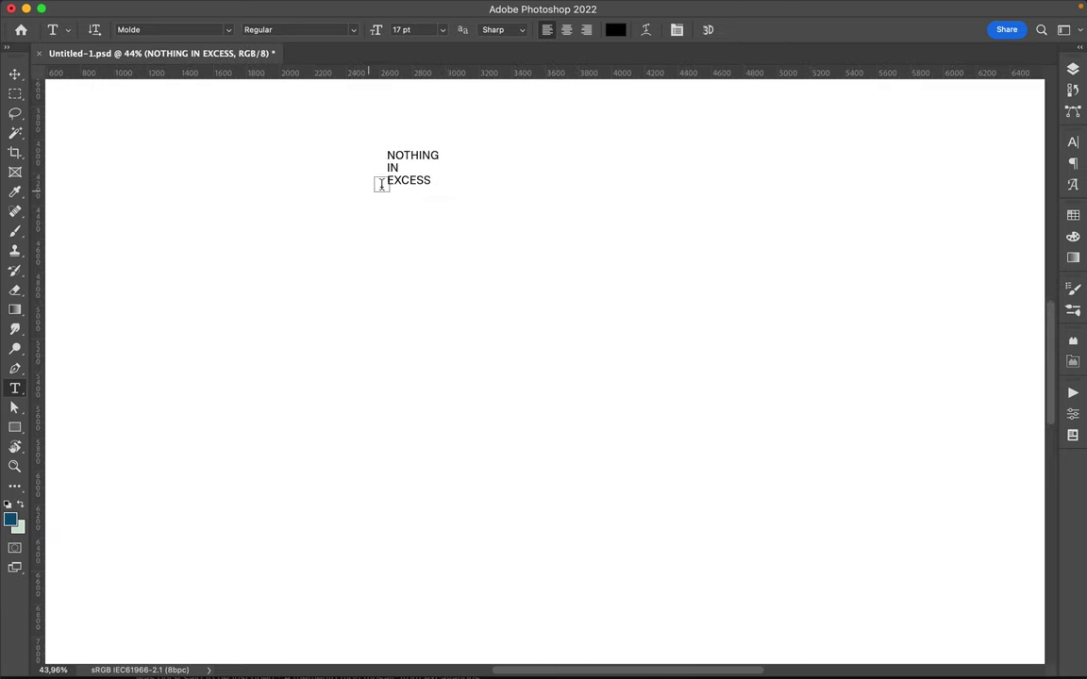
Center-align the three lines of text in the Paragraph panel
click(1073, 143)
click(948, 135)
click(929, 163)
Scale the text block up on the poster with Free Transform
key(v)
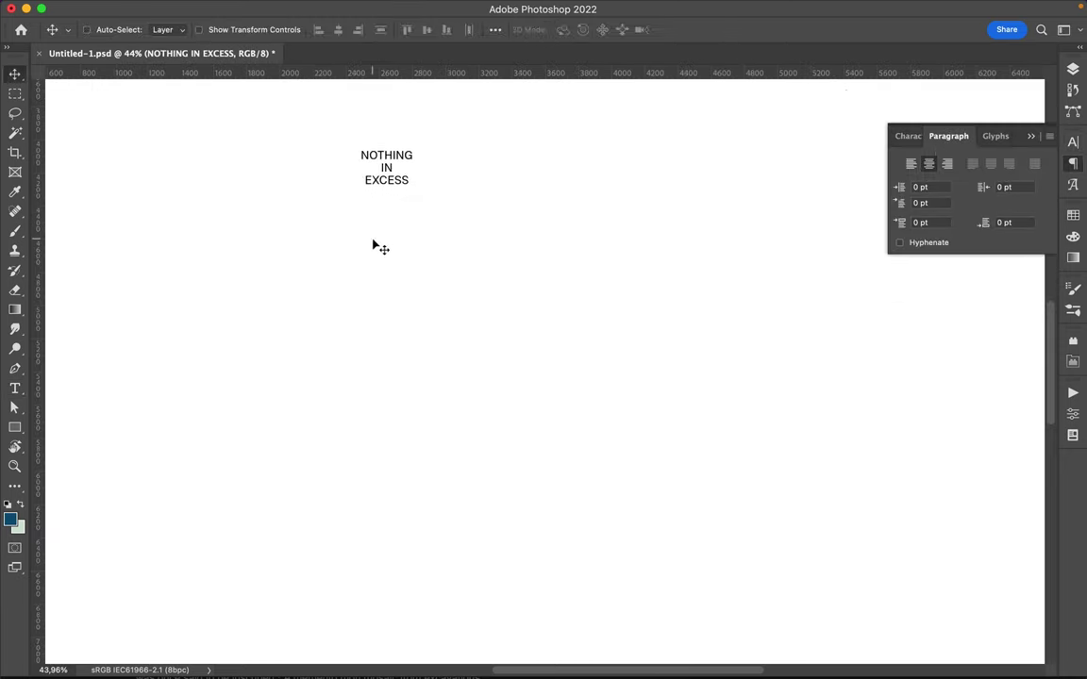
alt+scroll(382, 233, down, 3)
alt+scroll(388, 233, down, 1)
key(ctrl+t)
mouse_move(512, 326)
mouse_down()
mouse_move(608, 401)
mouse_move(585, 382)
mouse_up()
key(Return)
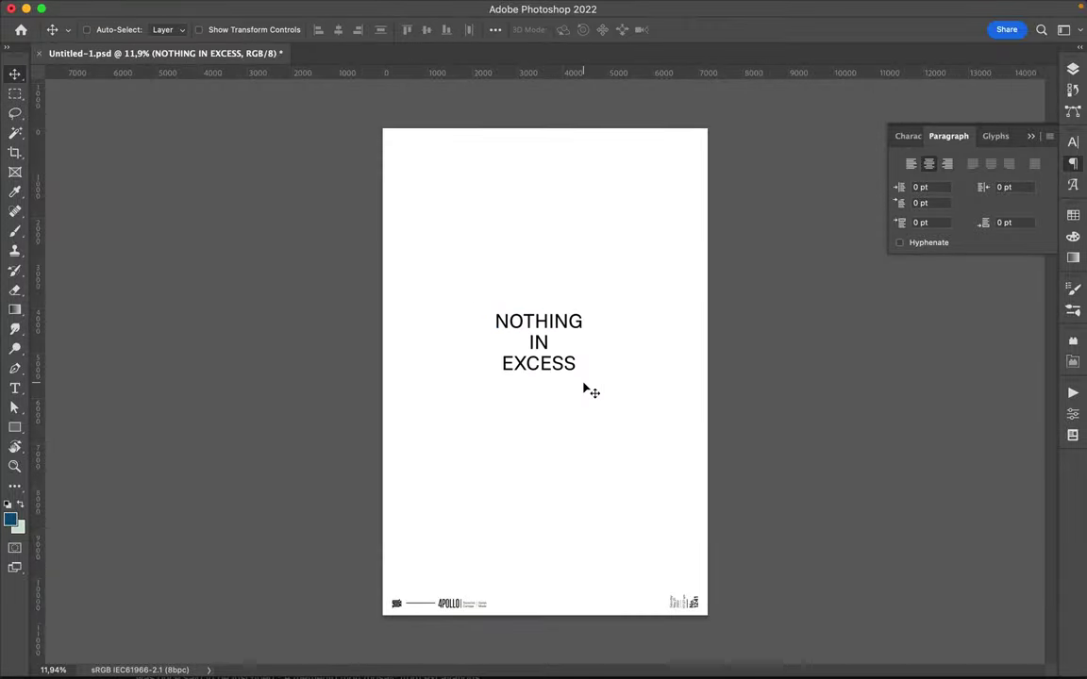
click(495, 30)
Align the text's vertical centre to the canvas
click(551, 170)
click(557, 187)
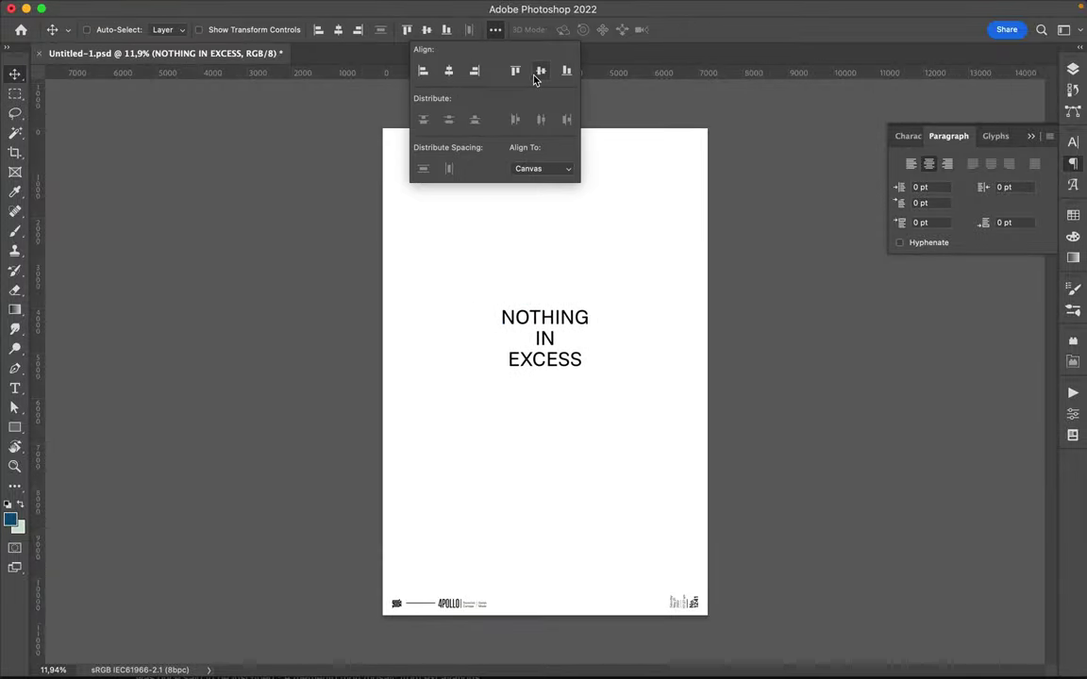
click(541, 71)
Set the headline in the Basilia Medium serif font from the Character panel
click(1072, 143)
click(1046, 164)
click(805, 196)
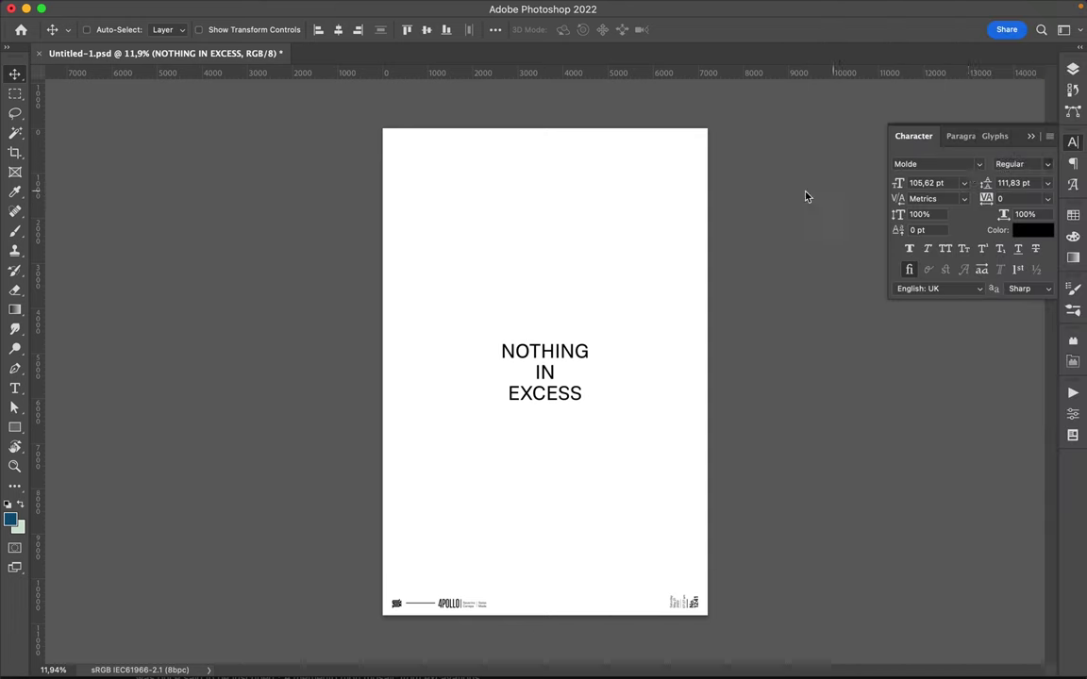
click(979, 164)
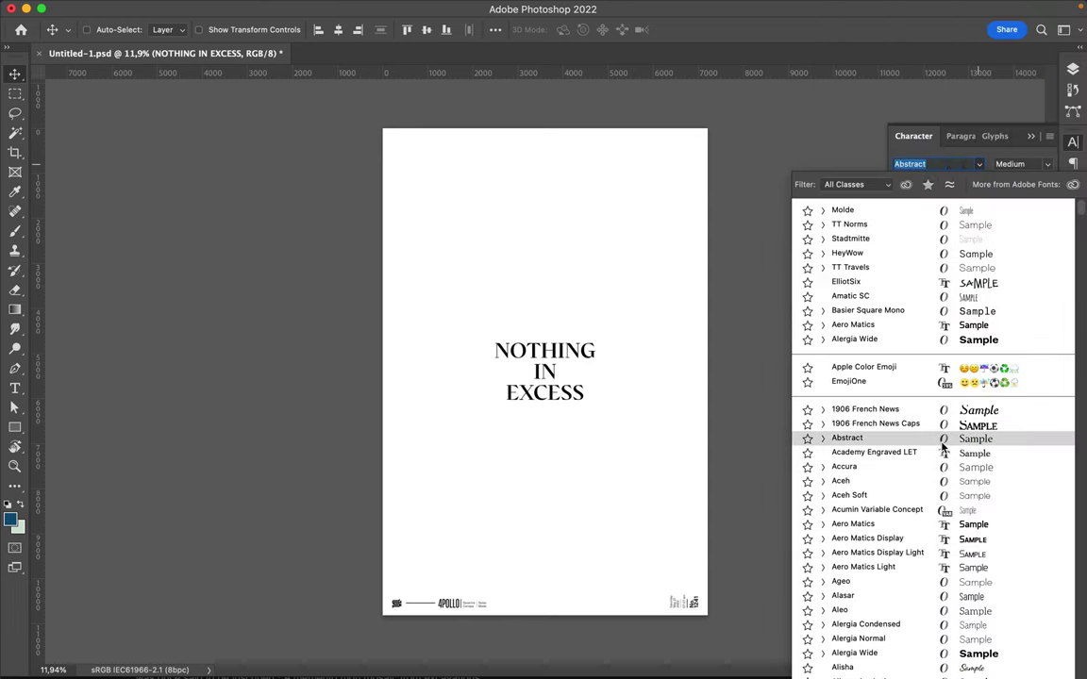
scroll(909, 406, down, 4)
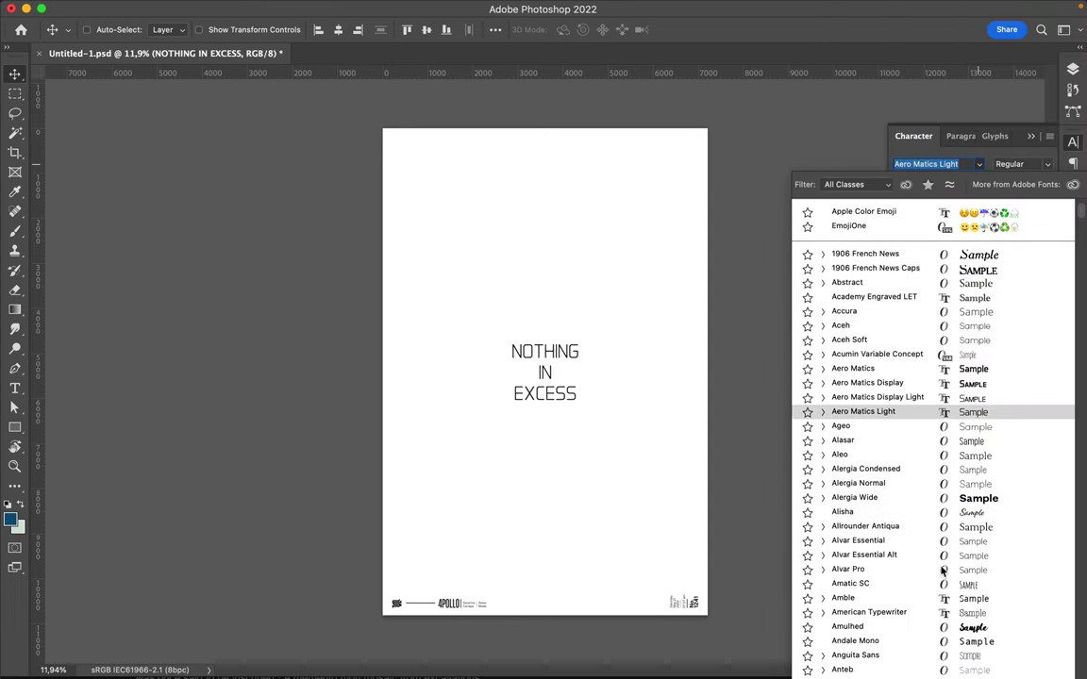
scroll(908, 395, down, 2)
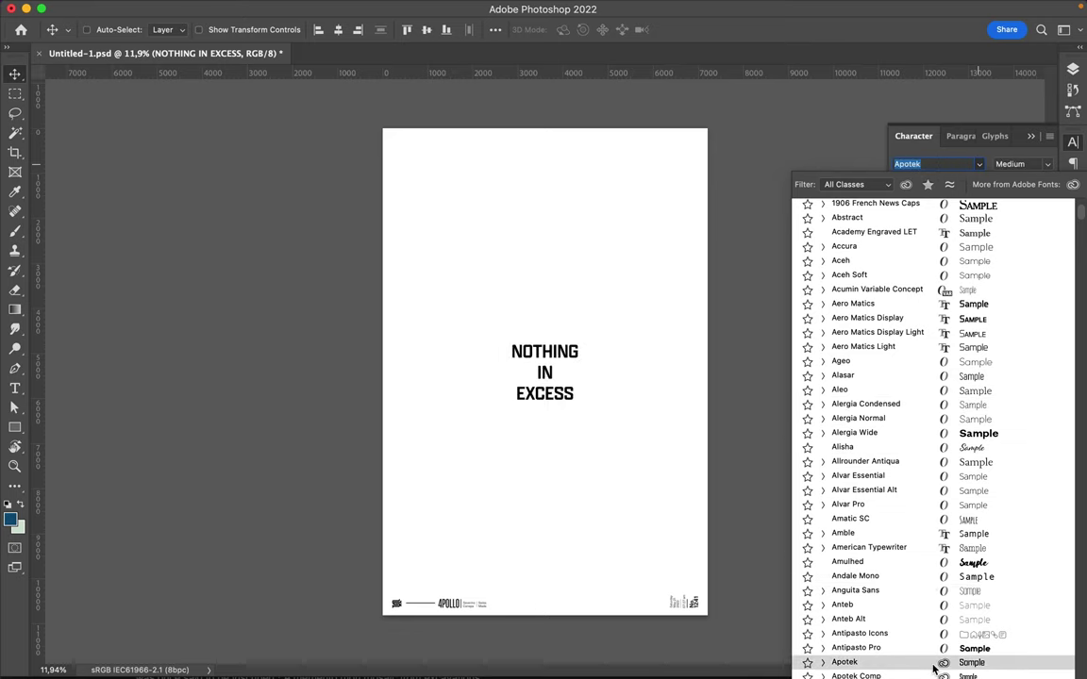
scroll(932, 673, down, 3)
scroll(910, 566, down, 2)
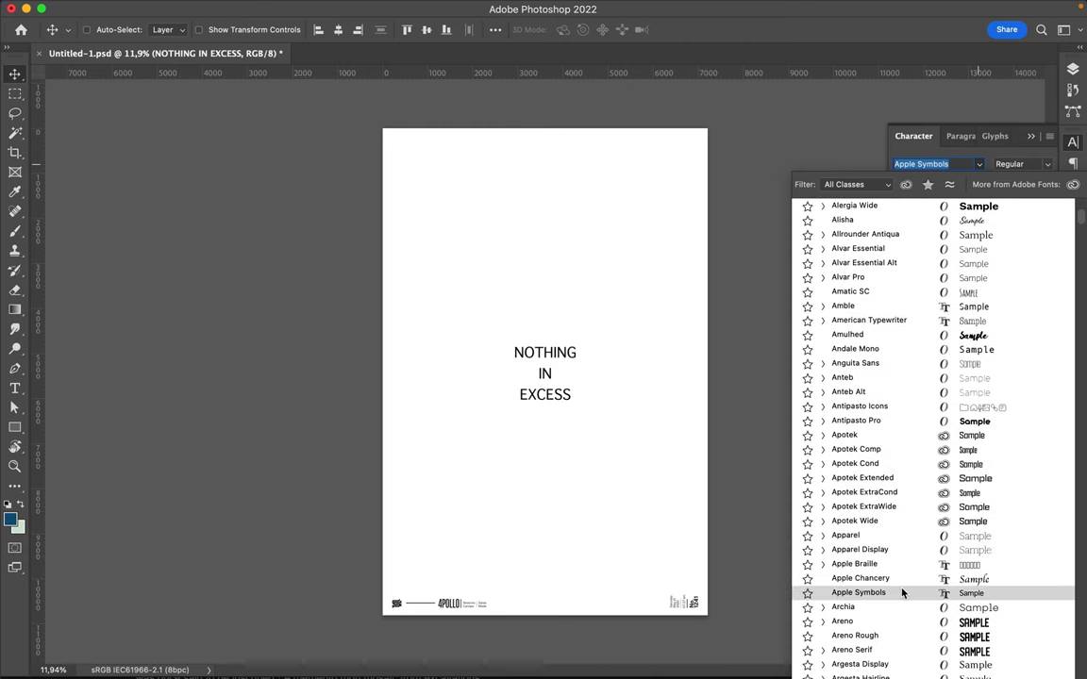
scroll(902, 580, down, 3)
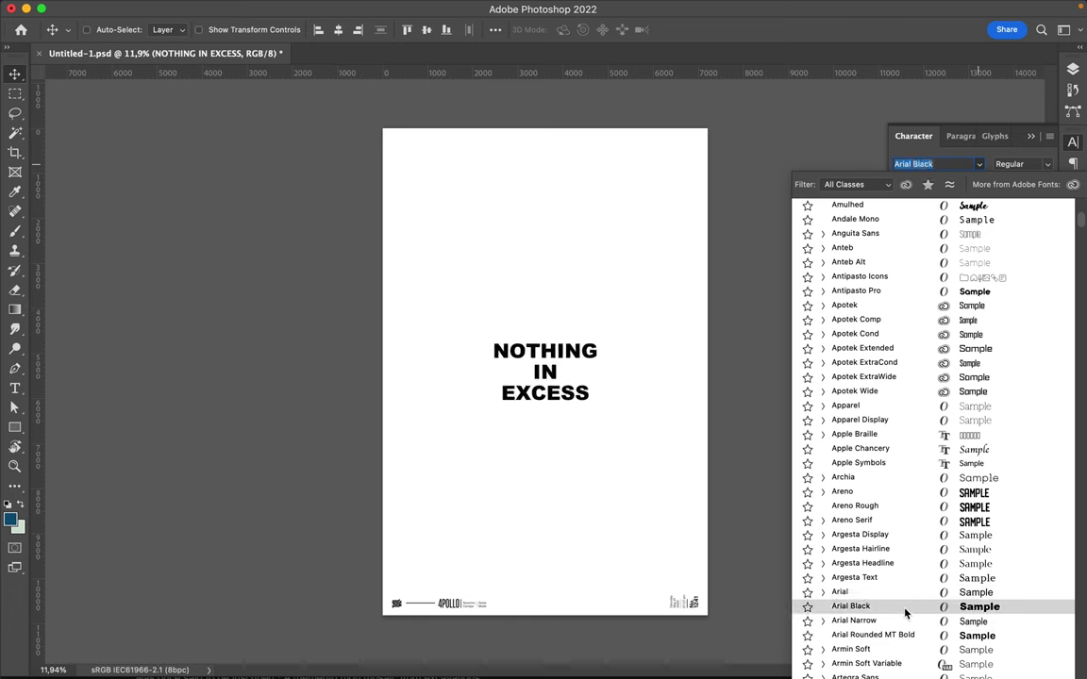
scroll(903, 600, down, 2)
scroll(904, 623, down, 3)
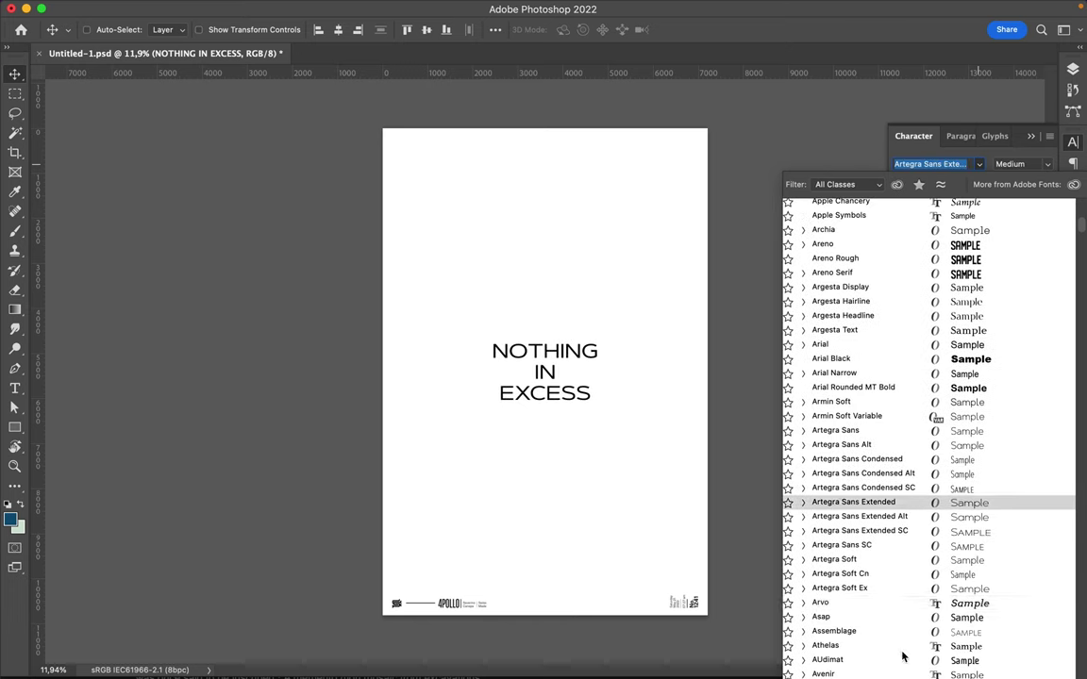
scroll(891, 566, down, 3)
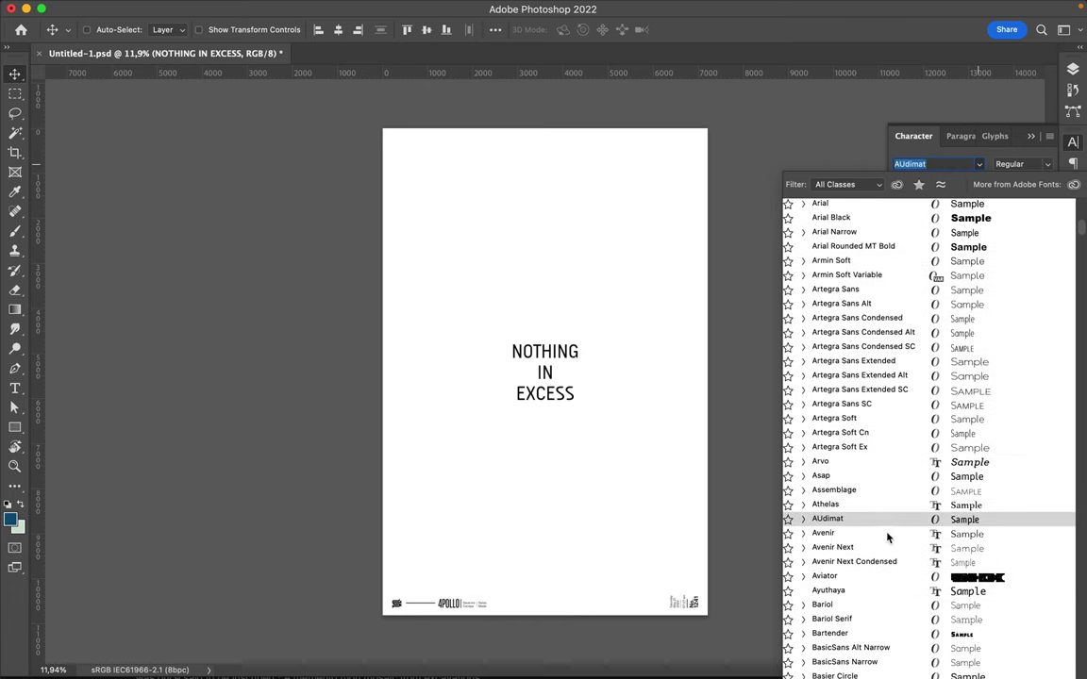
scroll(884, 651, down, 4)
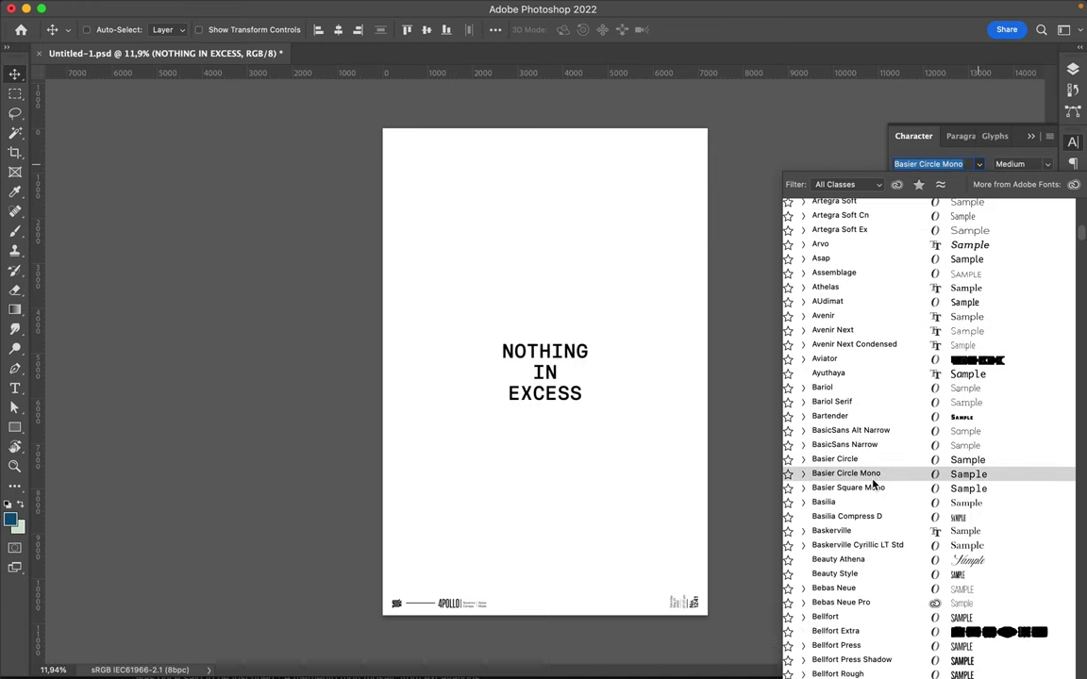
scroll(874, 514, down, 1)
click(874, 508)
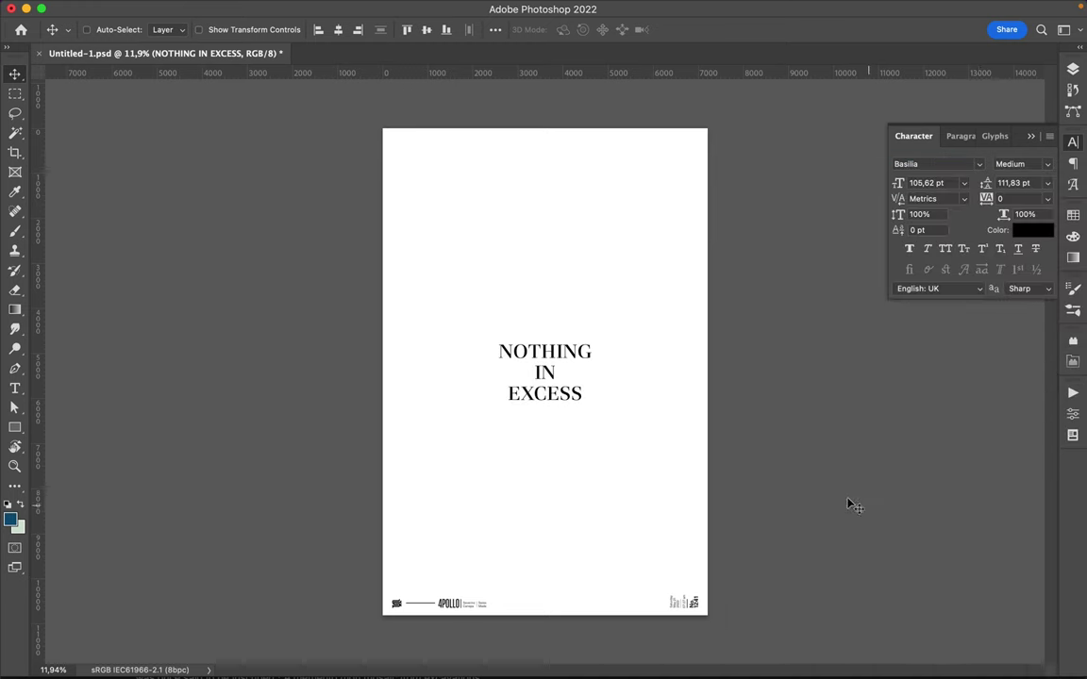
Duplicate the text layer slightly lower and hide the copy
scroll(619, 381, up, 5)
alt+drag(490, 296, 491, 315)
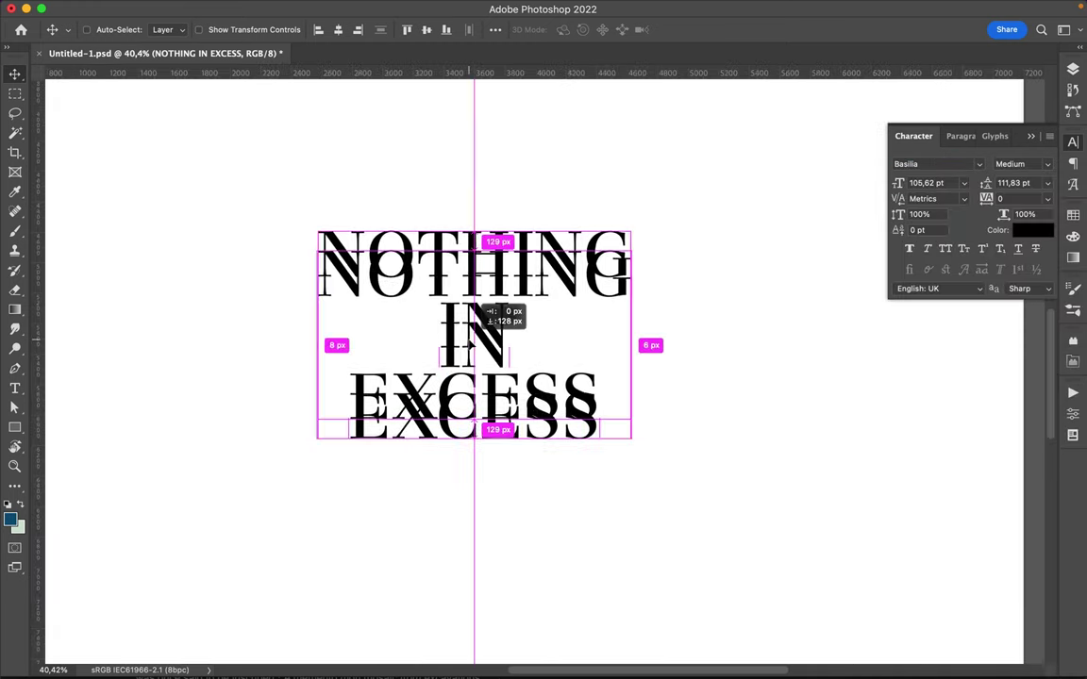
key(F7)
click(890, 548)
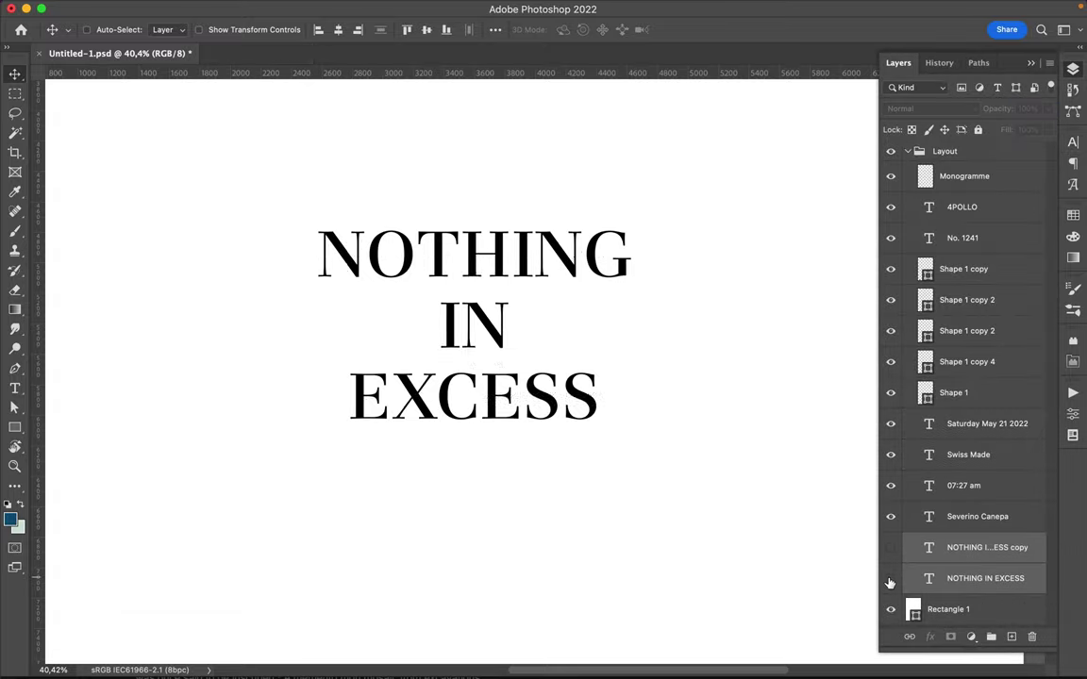
Change the visible headline's font to GorniSC Regular
click(1077, 142)
click(912, 166)
scroll(909, 421, down, 15)
scroll(909, 422, down, 10)
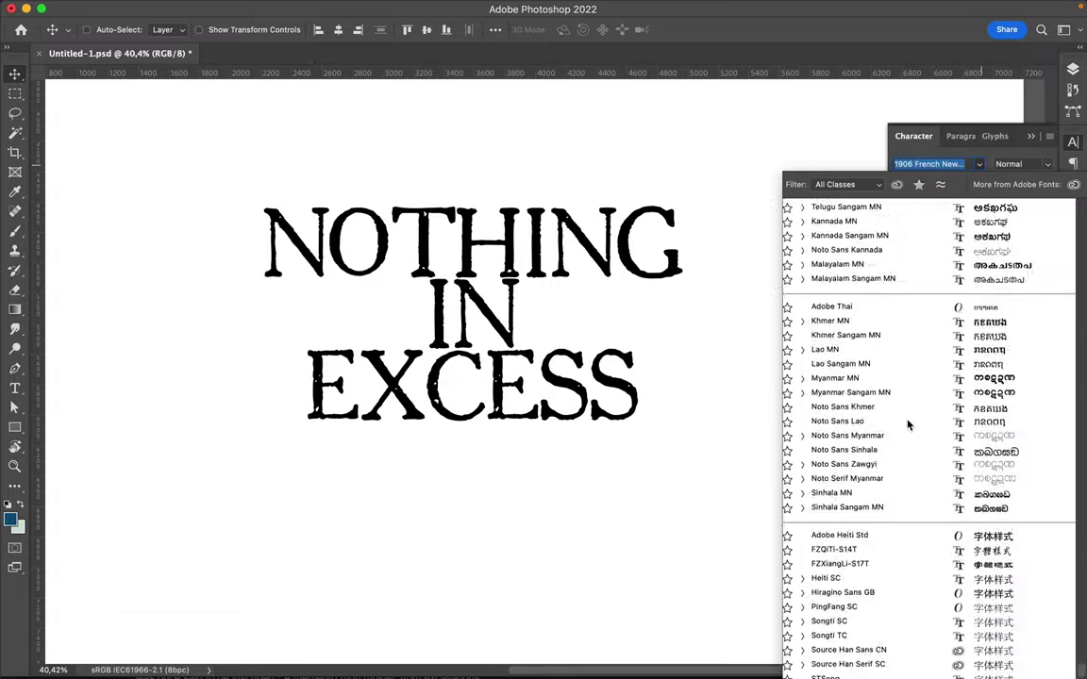
scroll(908, 424, down, 10)
scroll(909, 425, up, 10)
scroll(913, 429, up, 10)
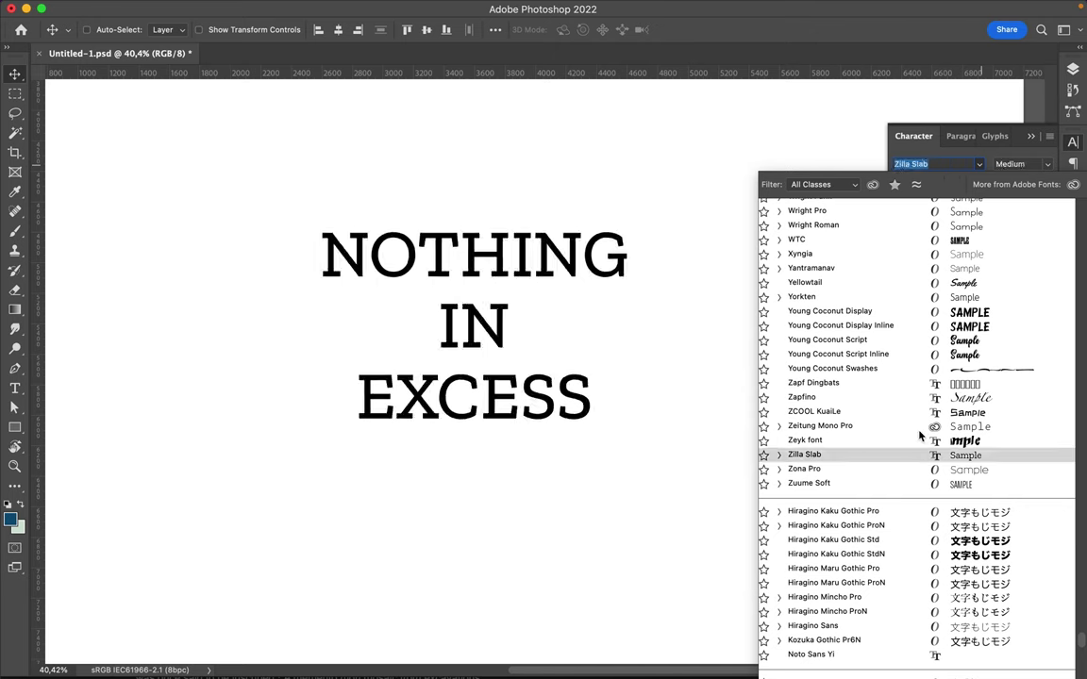
scroll(901, 283, up, 5)
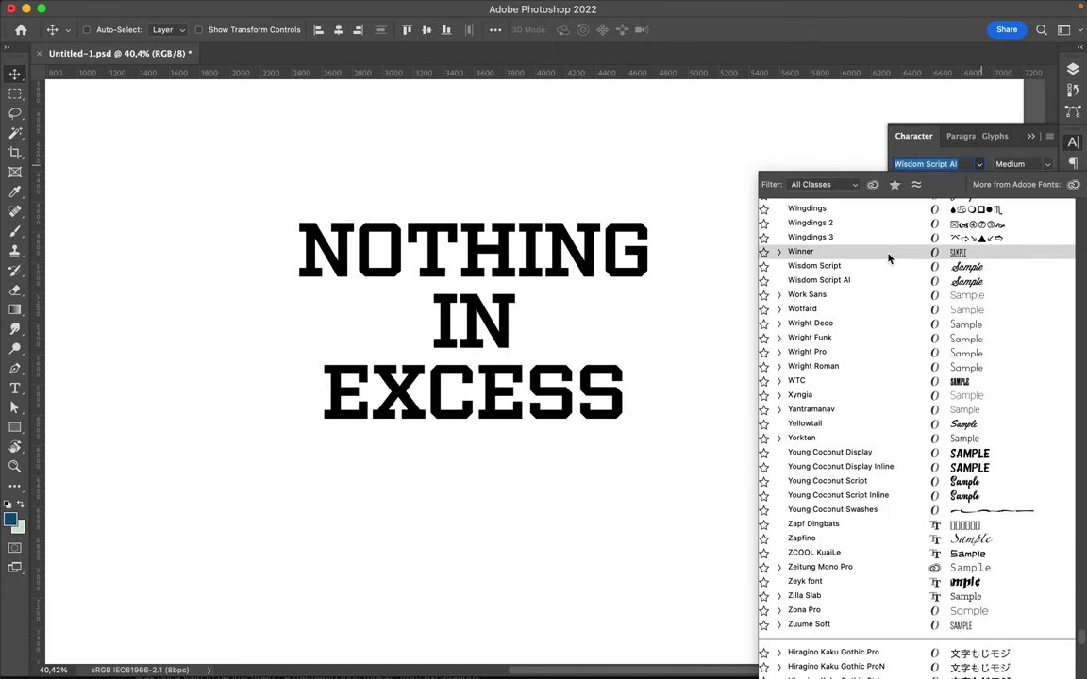
scroll(889, 283, up, 8)
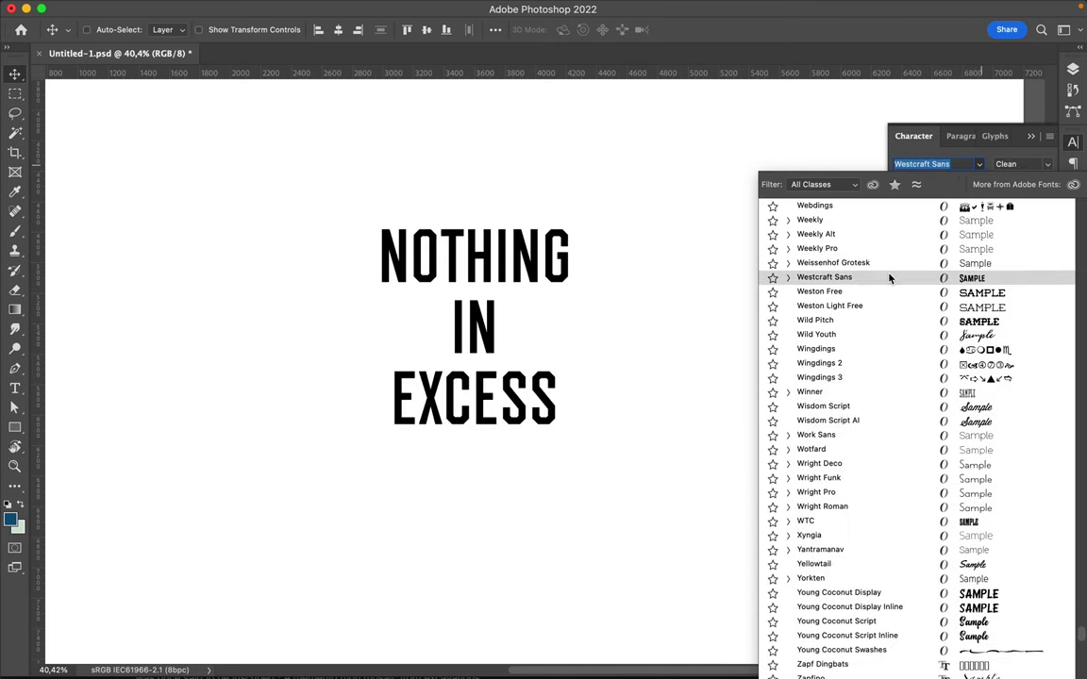
scroll(881, 271, up, 5)
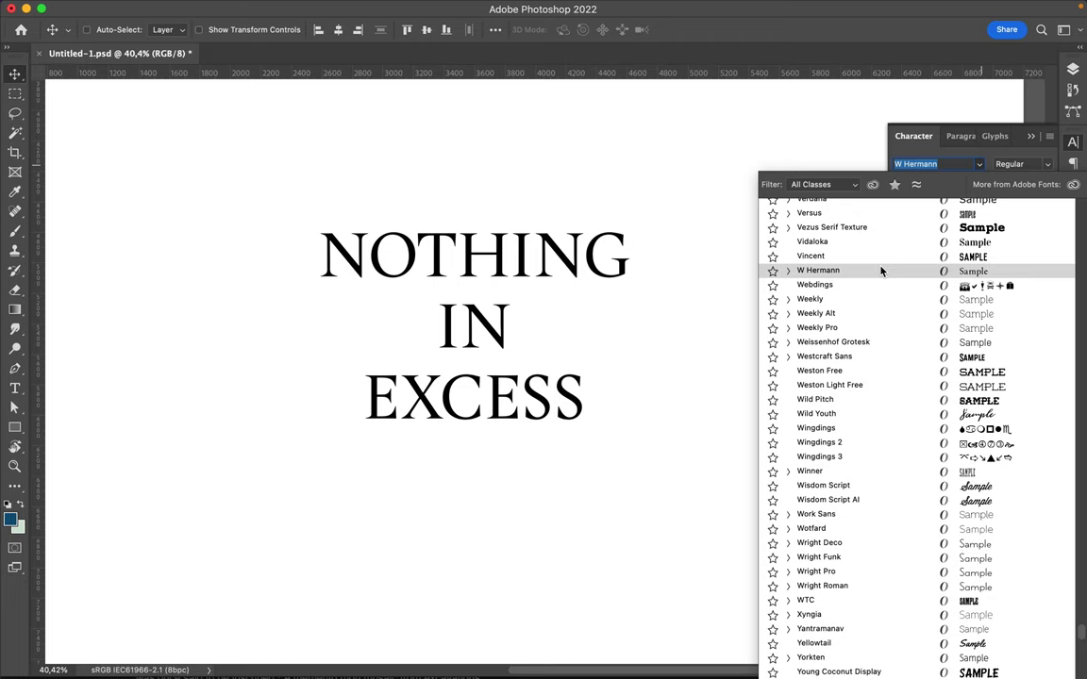
click(881, 272)
click(979, 164)
scroll(905, 217, up, 20)
scroll(1002, 219, down, 10)
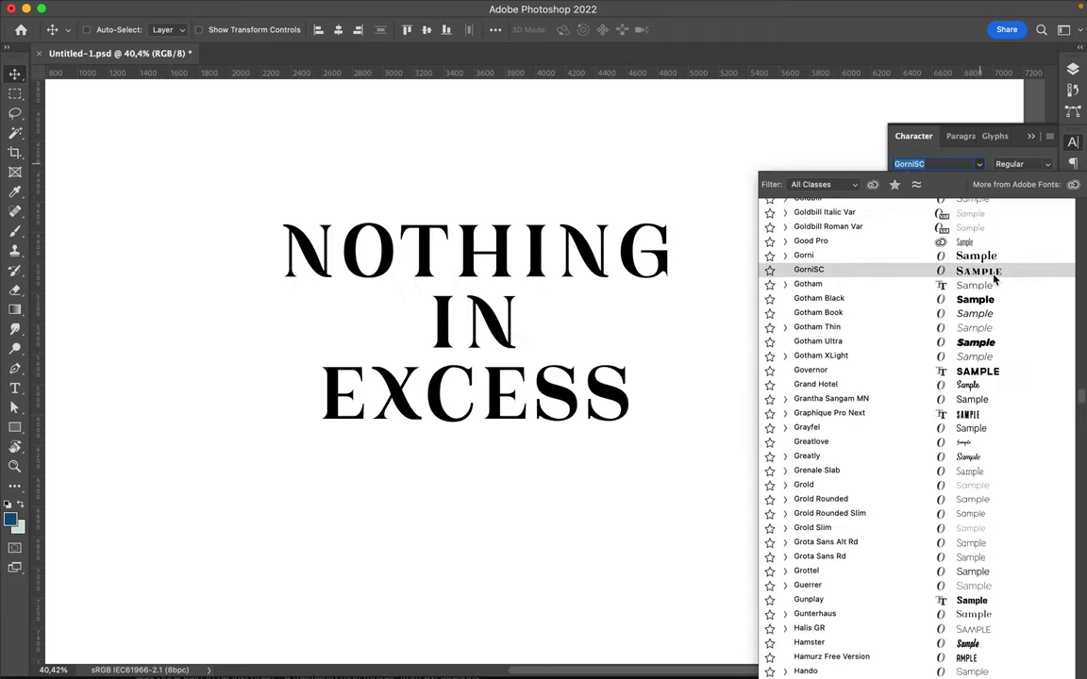
click(993, 272)
scroll(694, 340, down, 3)
scroll(667, 348, down, 3)
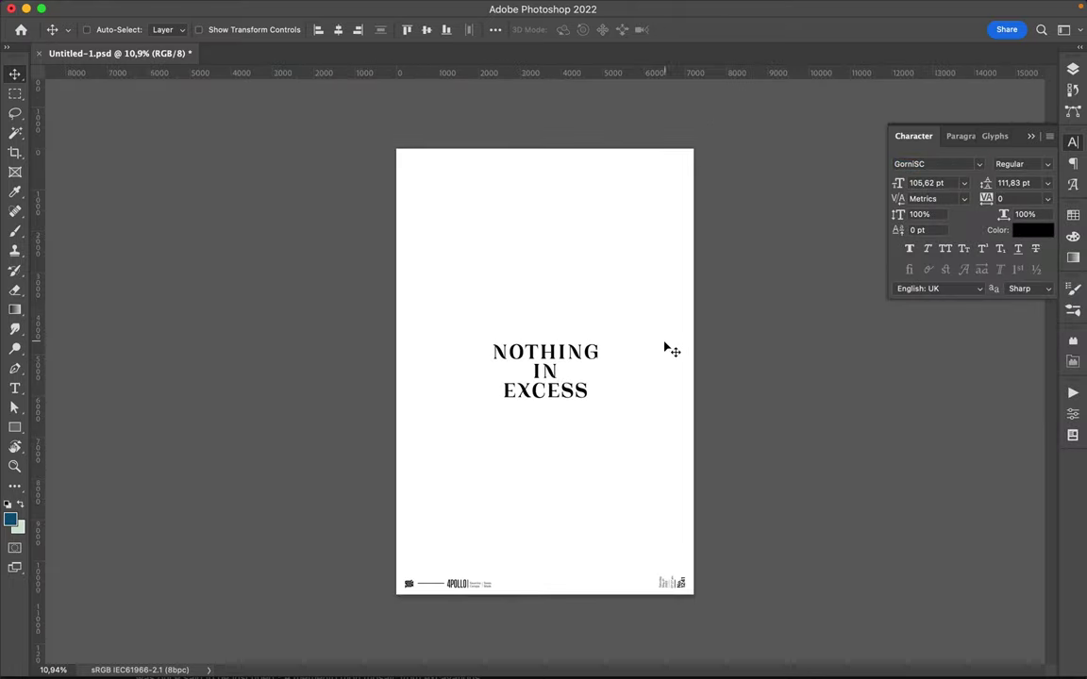
Preview many typefaces on the headline and settle on Iowan Old Style Roman
click(553, 357)
click(426, 29)
scroll(582, 425, up, 3)
click(1046, 165)
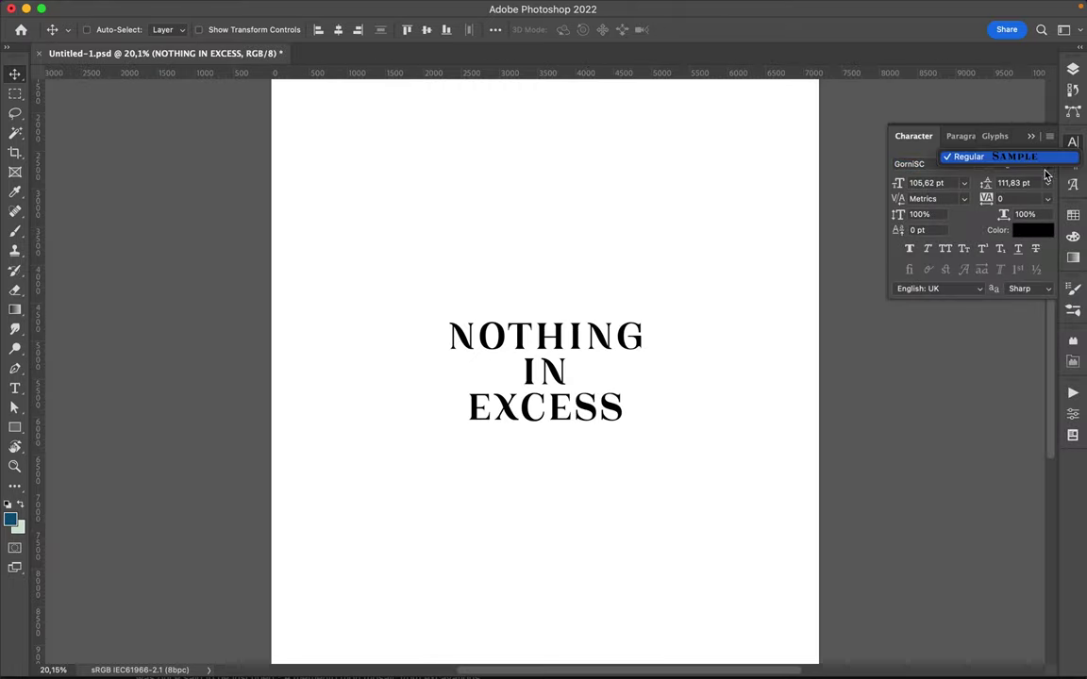
click(964, 164)
scroll(912, 408, down, 10)
scroll(896, 528, down, 3)
scroll(886, 640, down, 5)
scroll(896, 566, down, 4)
scroll(904, 570, down, 1)
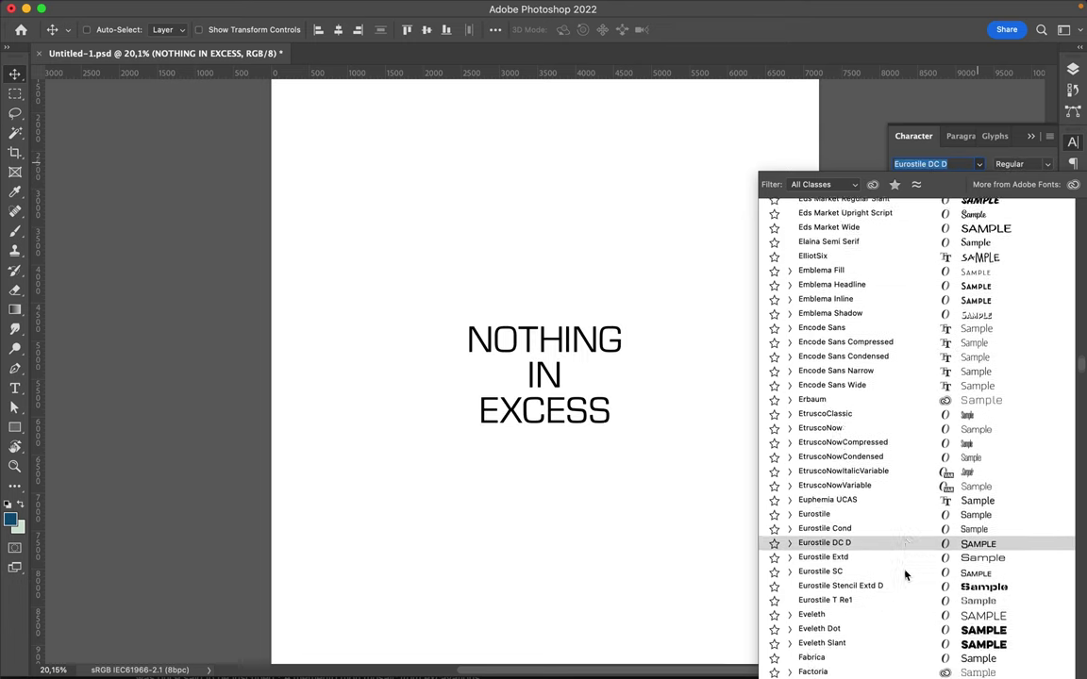
scroll(904, 574, down, 3)
scroll(953, 590, down, 1)
scroll(1013, 613, down, 4)
scroll(1014, 615, down, 4)
scroll(1013, 614, down, 6)
scroll(1001, 613, down, 5)
scroll(1002, 613, down, 10)
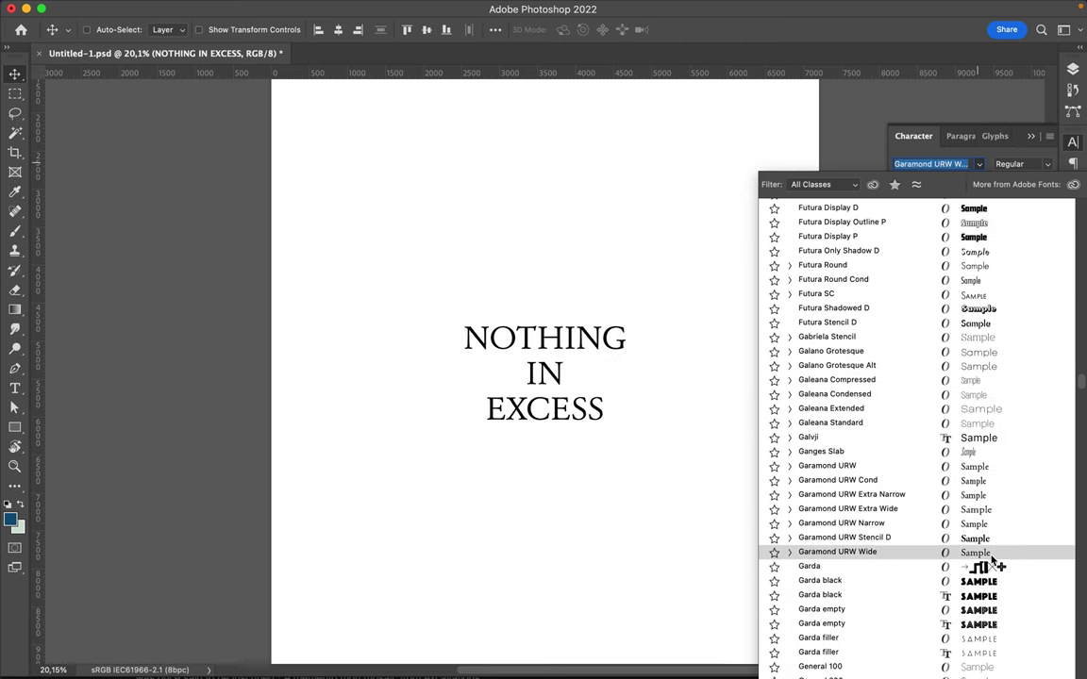
scroll(992, 561, down, 6)
scroll(992, 576, down, 2)
scroll(990, 590, down, 2)
scroll(991, 601, down, 1)
scroll(991, 599, down, 2)
scroll(991, 576, down, 5)
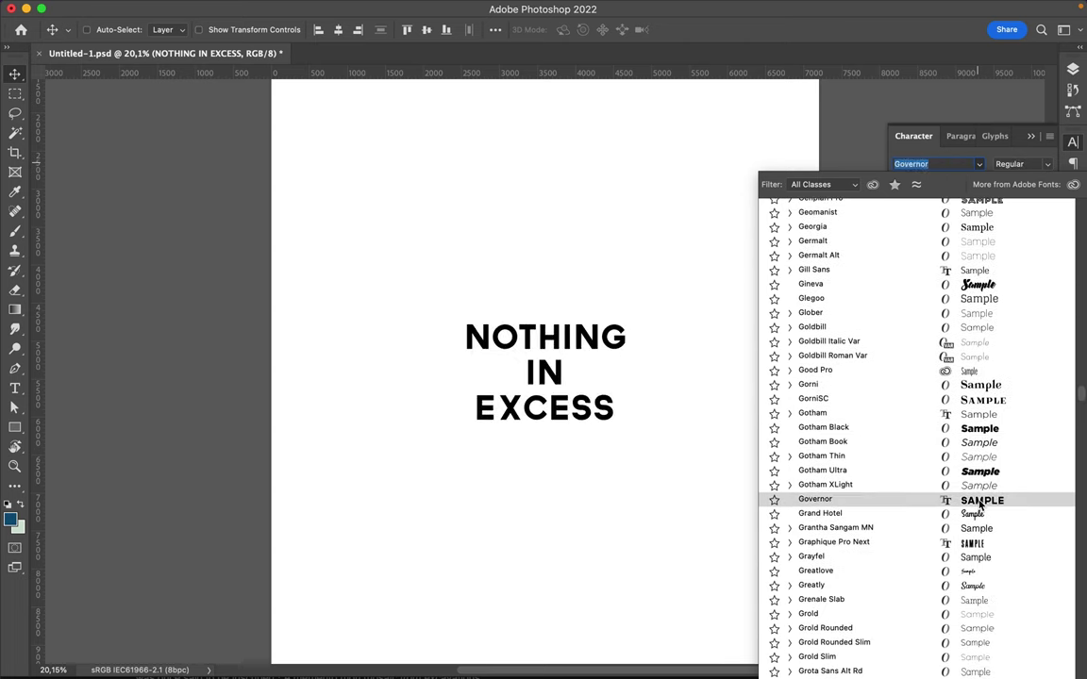
scroll(977, 645, down, 5)
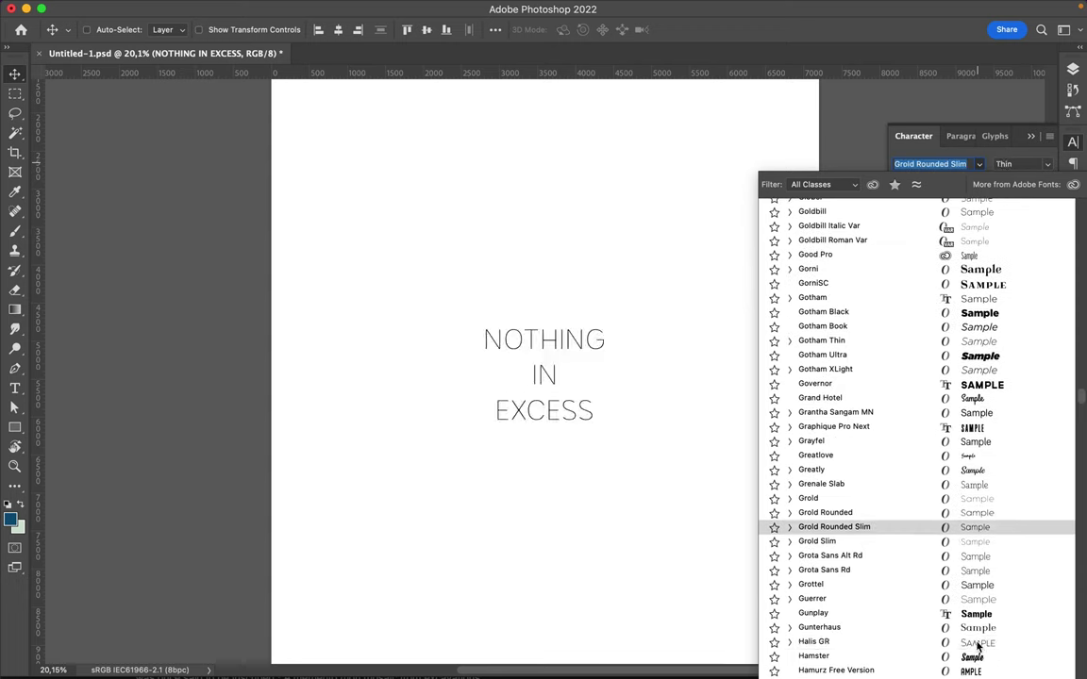
scroll(977, 640, down, 5)
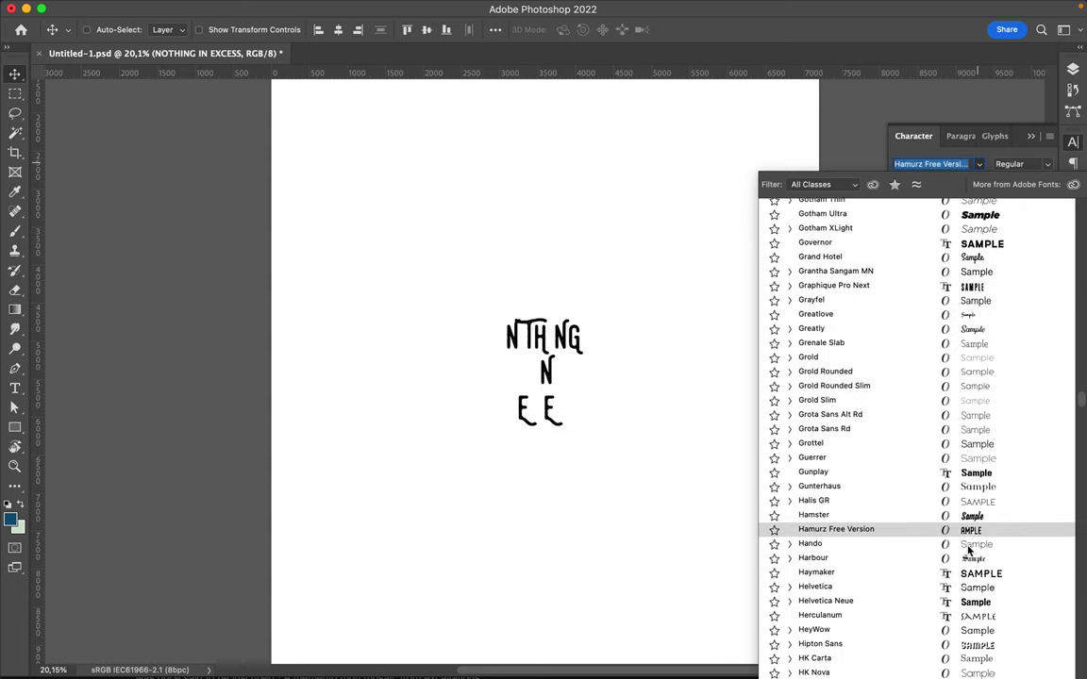
scroll(966, 594, down, 5)
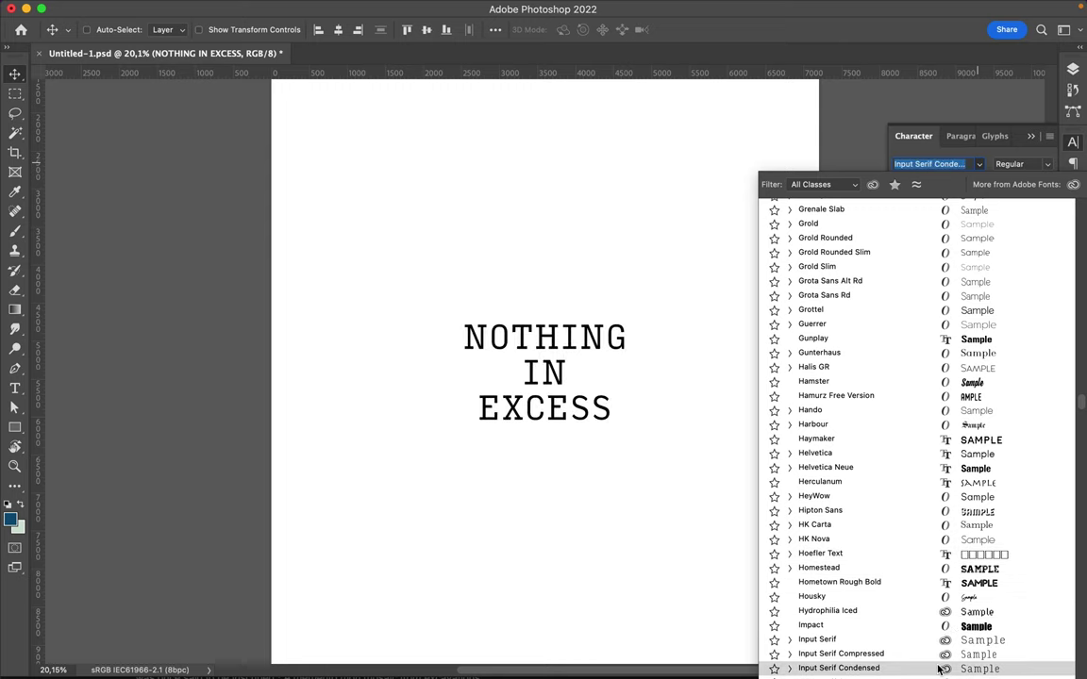
scroll(943, 660, down, 4)
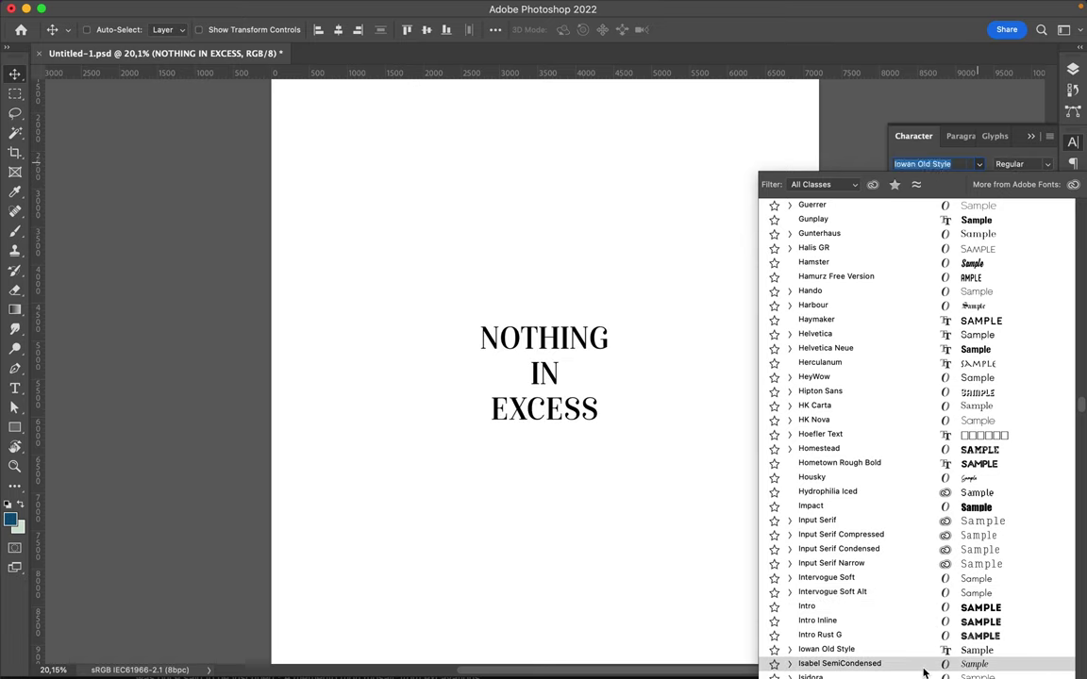
scroll(929, 614, down, 1)
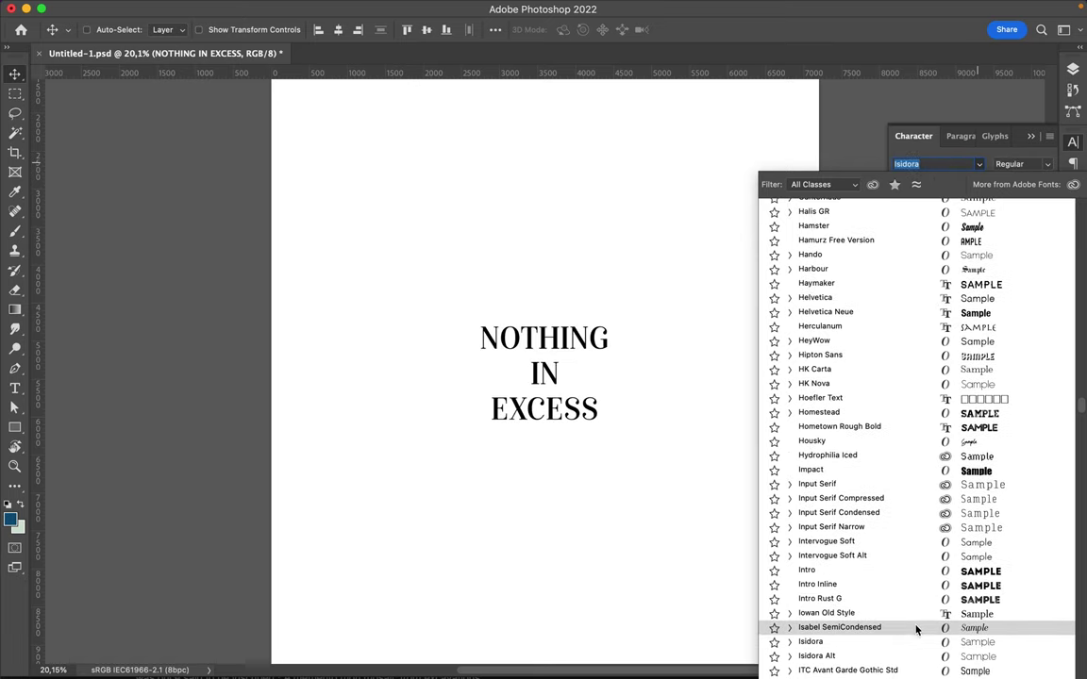
key(Escape)
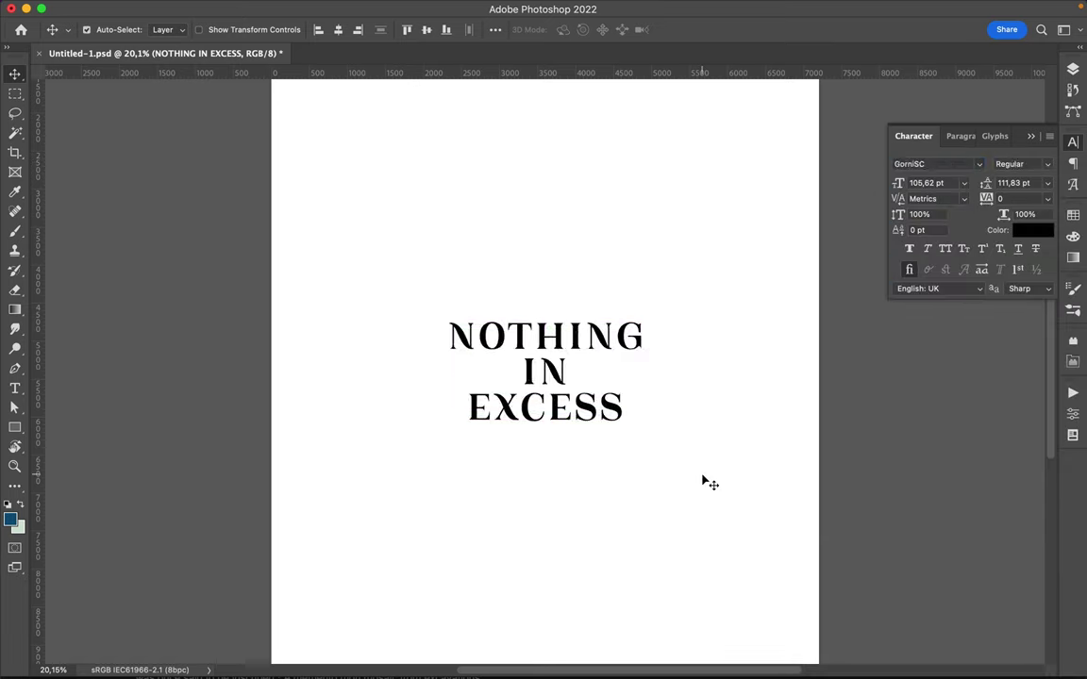
scroll(555, 359, up, 5)
Tighten the kerning of the first letter pairs to -30 and -20
double_click(456, 275)
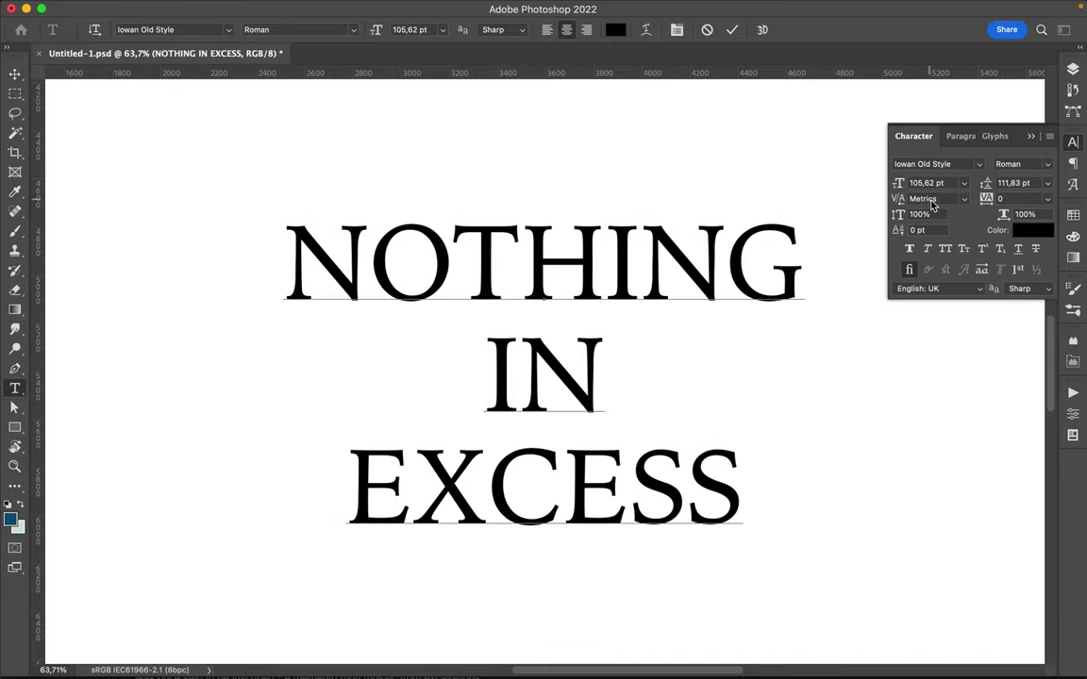
text(-10)
key(Down)
key(Down)
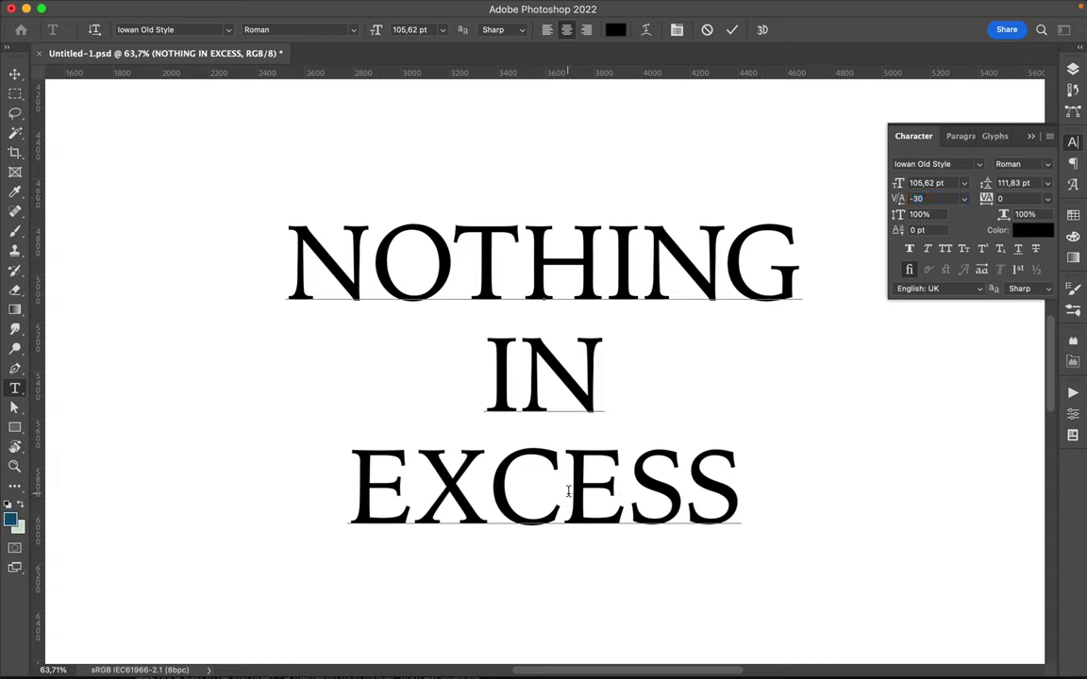
key(Down)
key(Down)
key(Down)
key(Down)
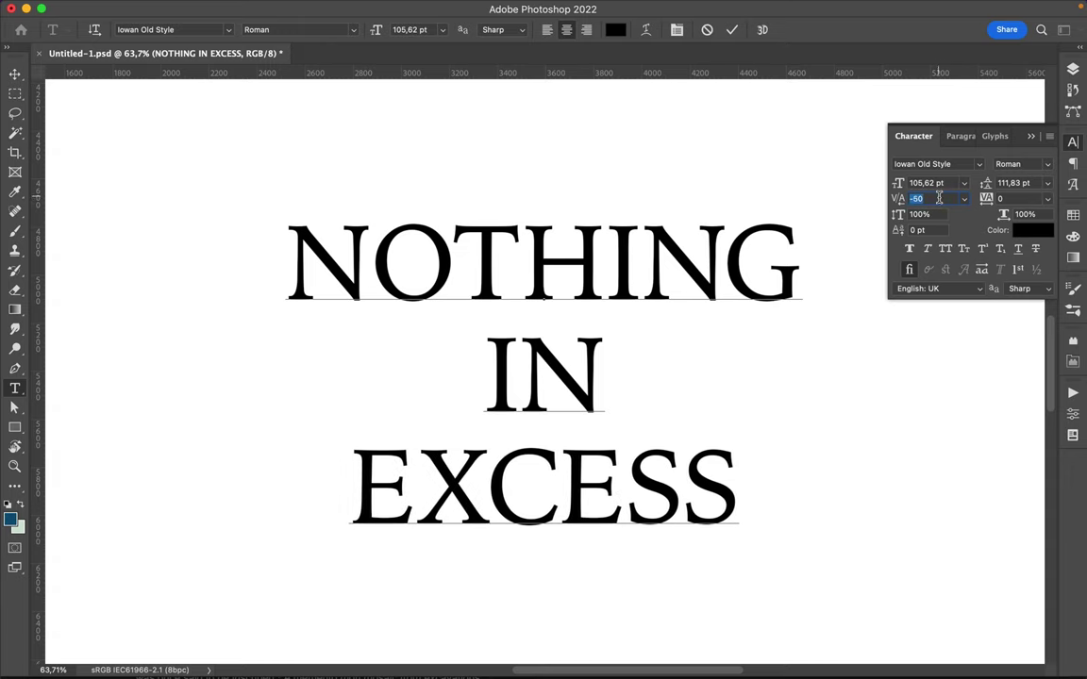
click(945, 199)
key(Down)
key(Down)
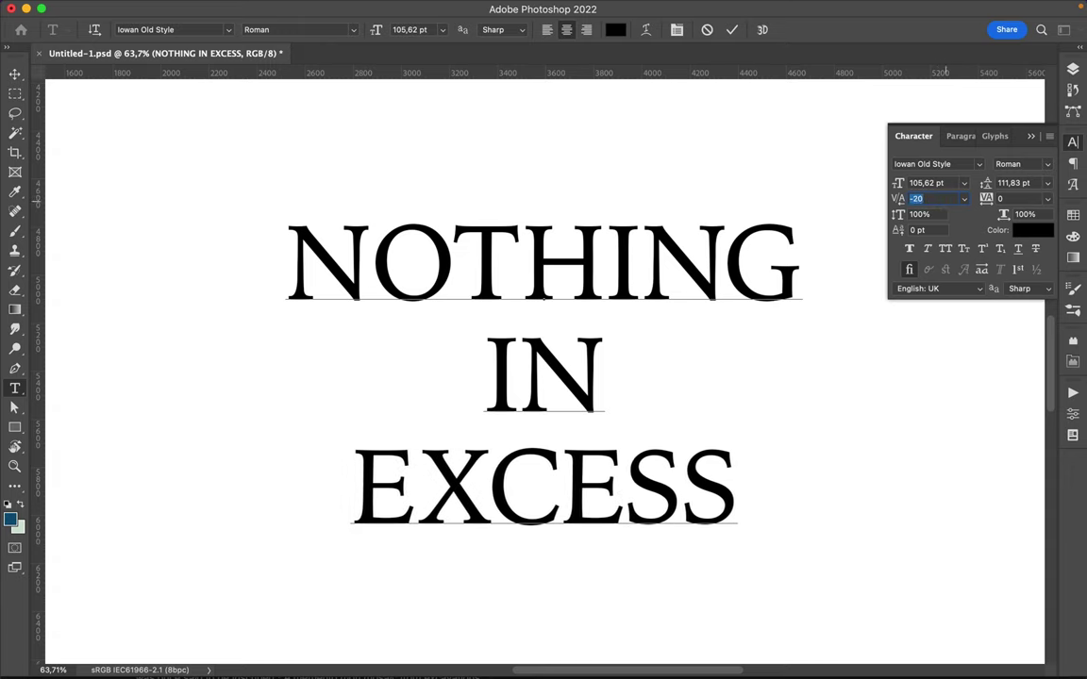
Set the E–X and N–O pairs to -10 kerning and commit the text edit
key(Down)
key(Down)
key(Down)
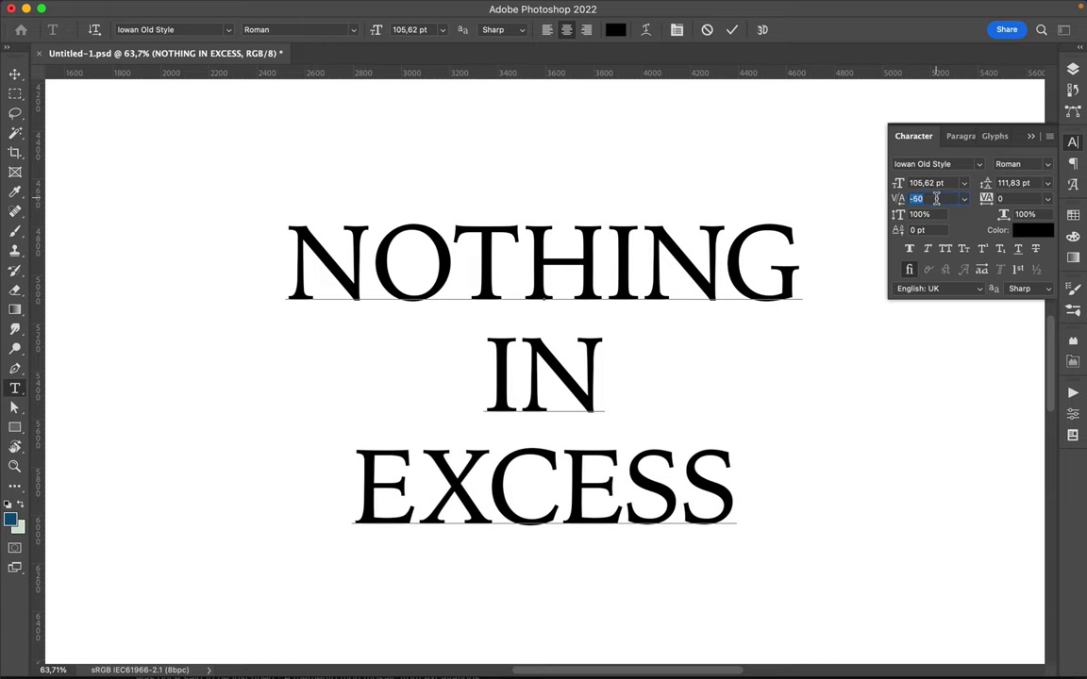
key(Return)
click(941, 199)
key(Up)
key(Up)
key(Up)
key(Up)
key(Down)
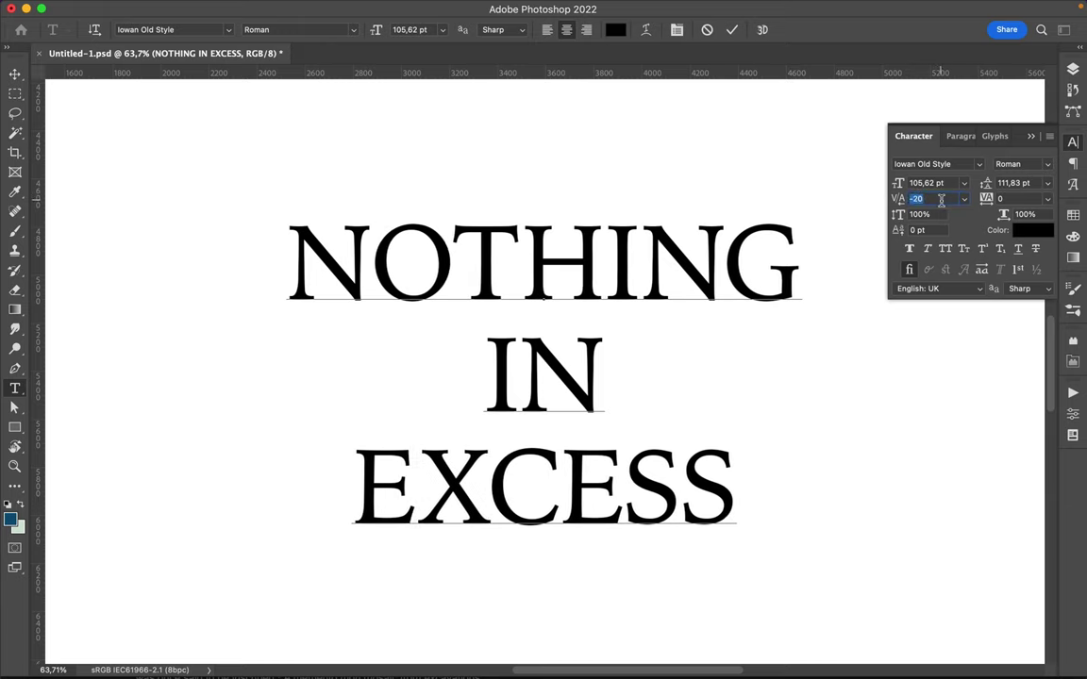
key(Escape)
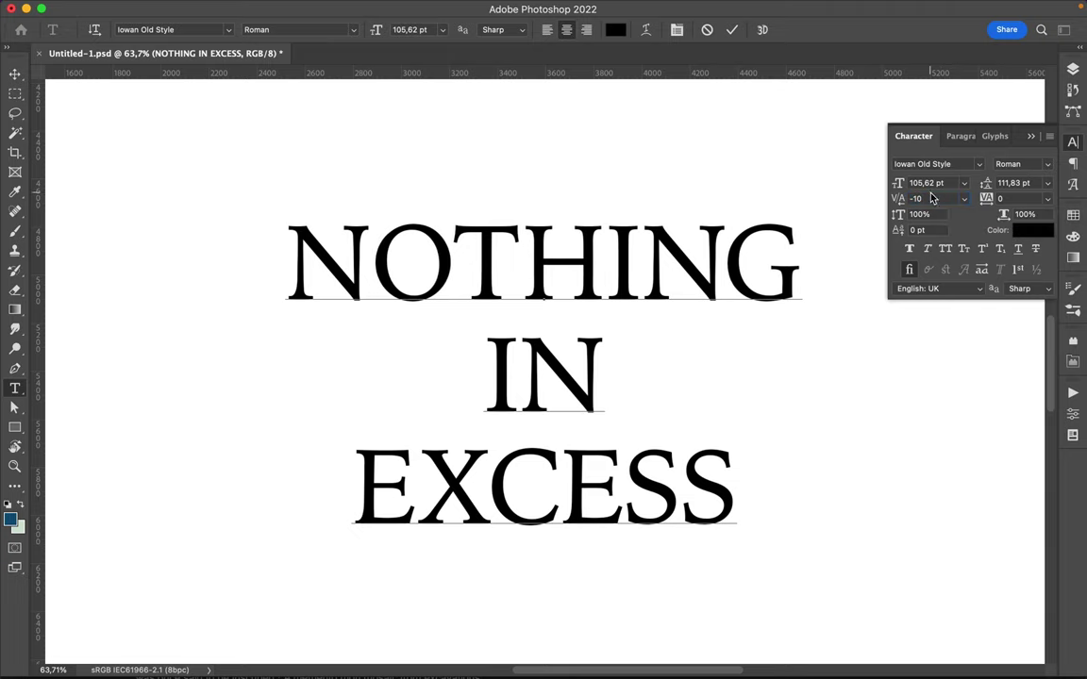
key(Escape)
key(v)
scroll(301, 408, down, 3)
scroll(281, 437, down, 3)
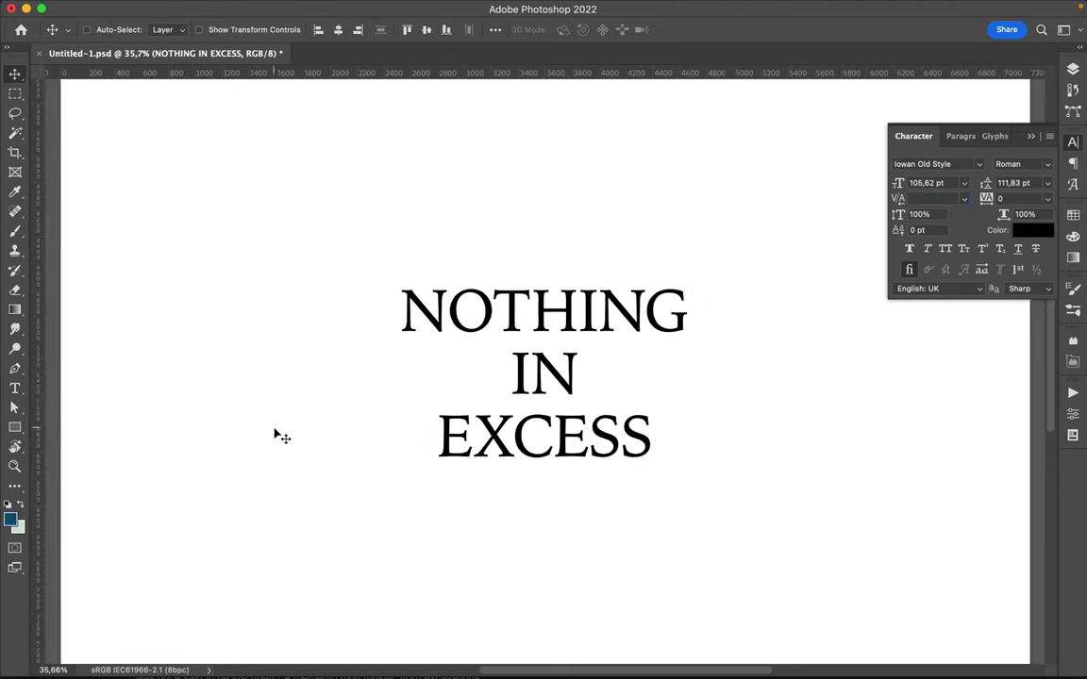
Set the headline's line leading to 131 pt
scroll(281, 437, down, 2)
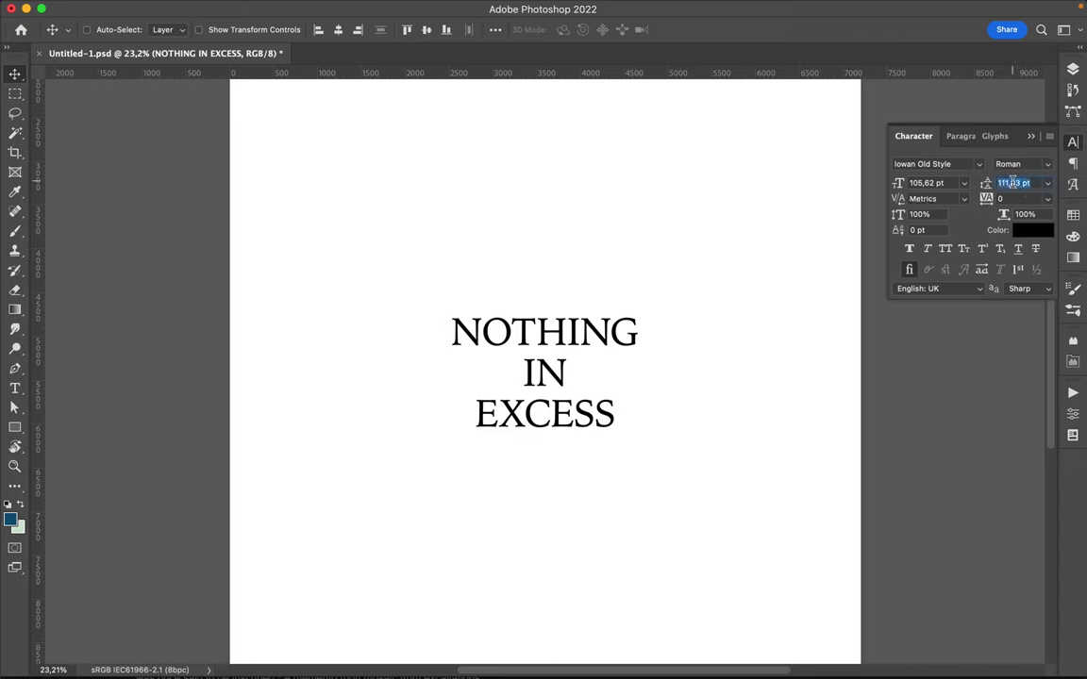
key(shift+Up)
key(shift+Up)
key(shift+Up)
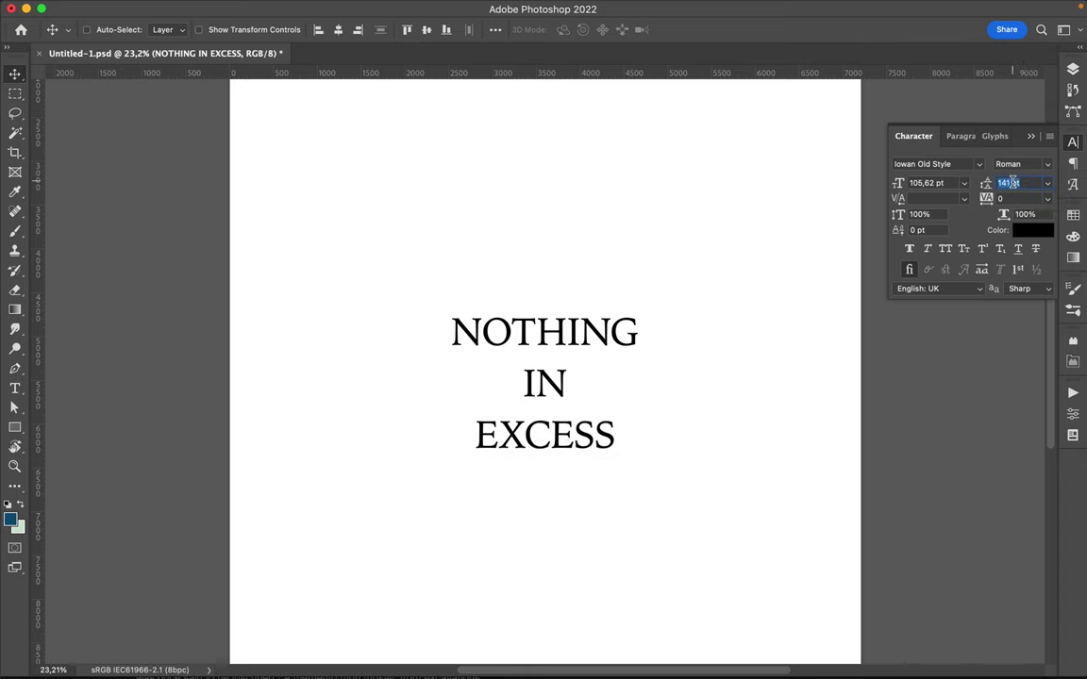
key(shift+Down)
Scale the headline up to about 189.54 pt
scroll(698, 416, down, 3)
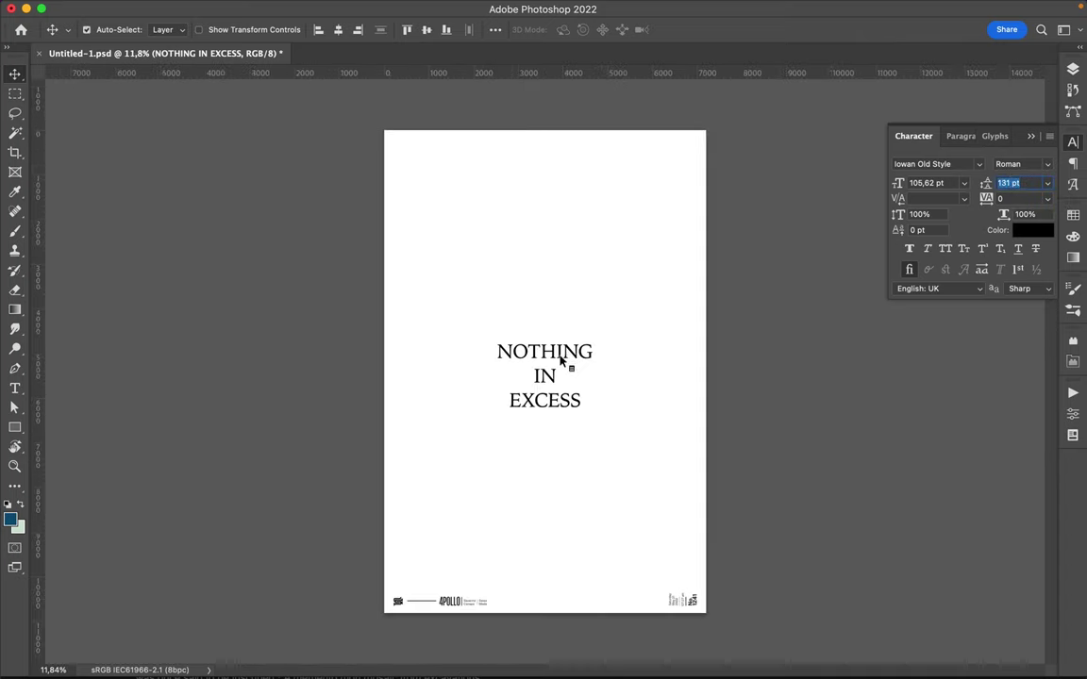
key(ctrl+t)
drag(544, 408, 544, 444)
key(Return)
Duplicate the text below and replace the copy with an opening quotation mark “
drag(589, 412, 574, 553)
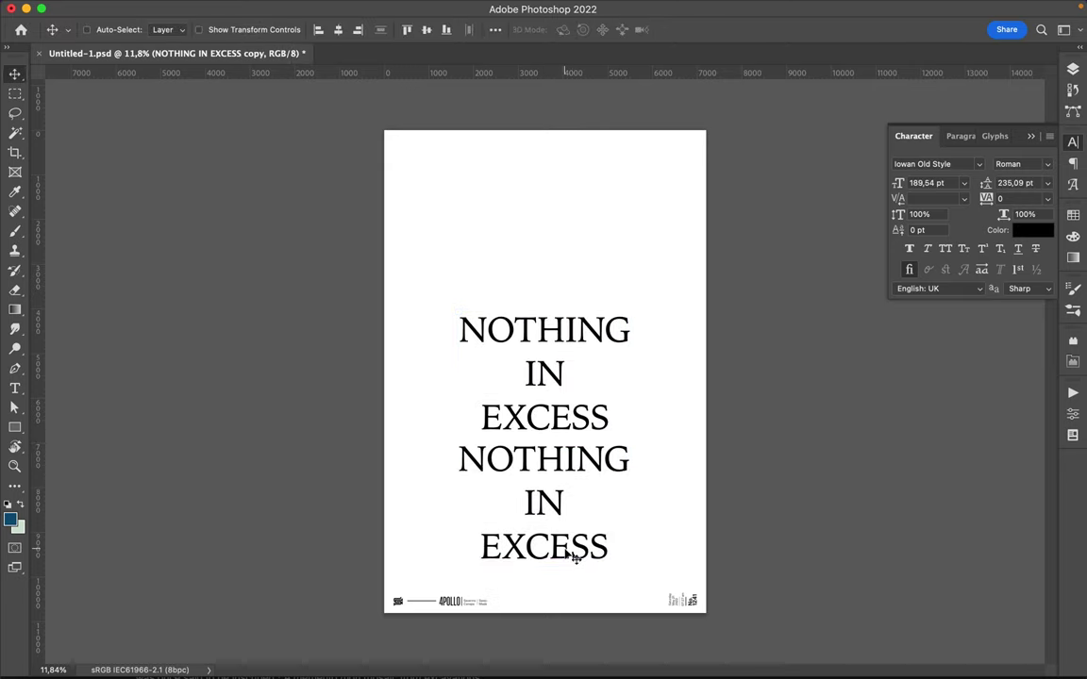
key(t)
key(Return)
text(“)
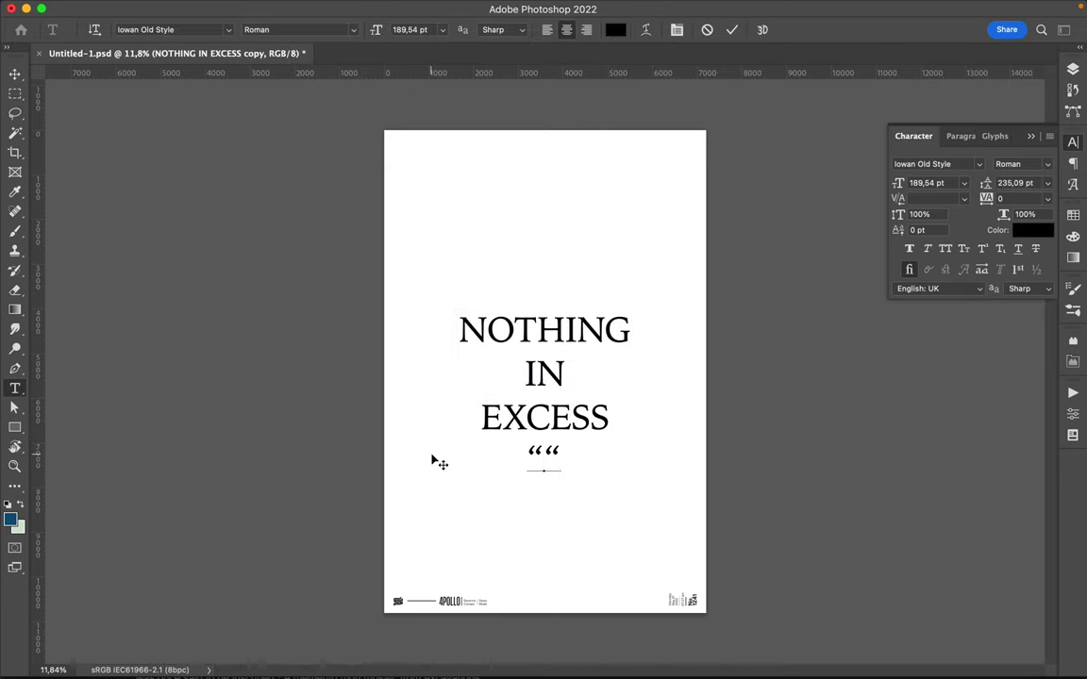
Place the opening quote mark before NOTHING and copy it down beside EXCESS
key(ctrl+Return)
mouse_move(555, 483)
mouse_down()
mouse_move(455, 355)
mouse_move(642, 431)
mouse_up()
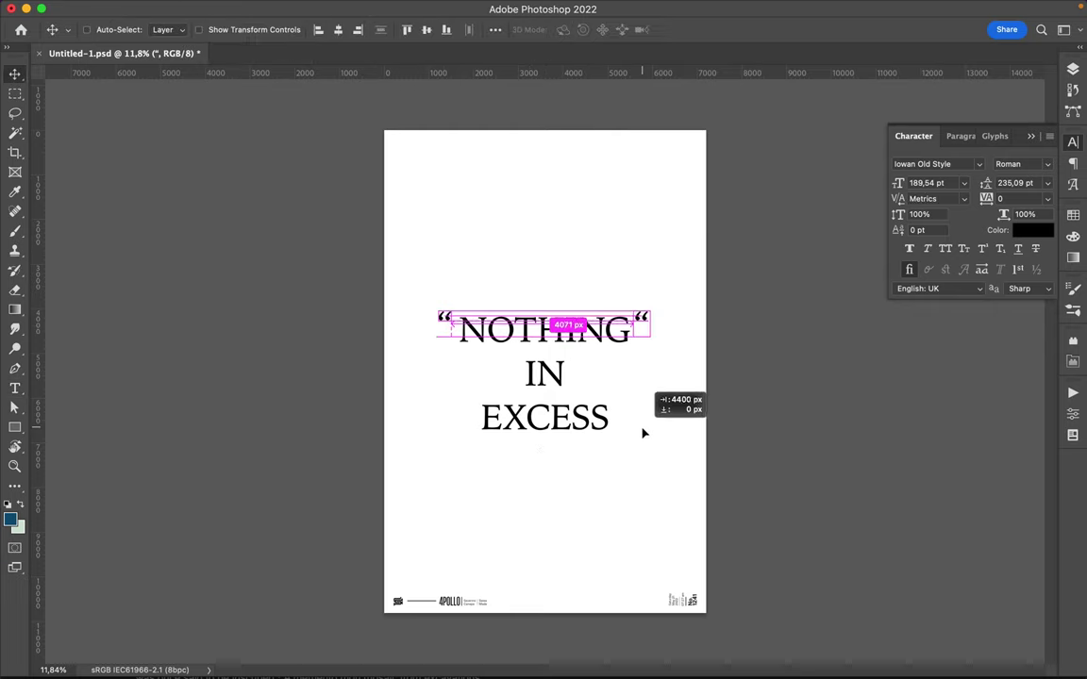
key(ctrl+t)
mouse_move(619, 387)
mouse_down()
mouse_move(663, 491)
mouse_move(650, 405)
mouse_up()
Rotate the copy 180° into a closing quote after EXCESS and save the poster
key(Return)
mouse_move(644, 456)
mouse_down()
mouse_move(644, 424)
mouse_move(636, 435)
mouse_move(626, 426)
mouse_up()
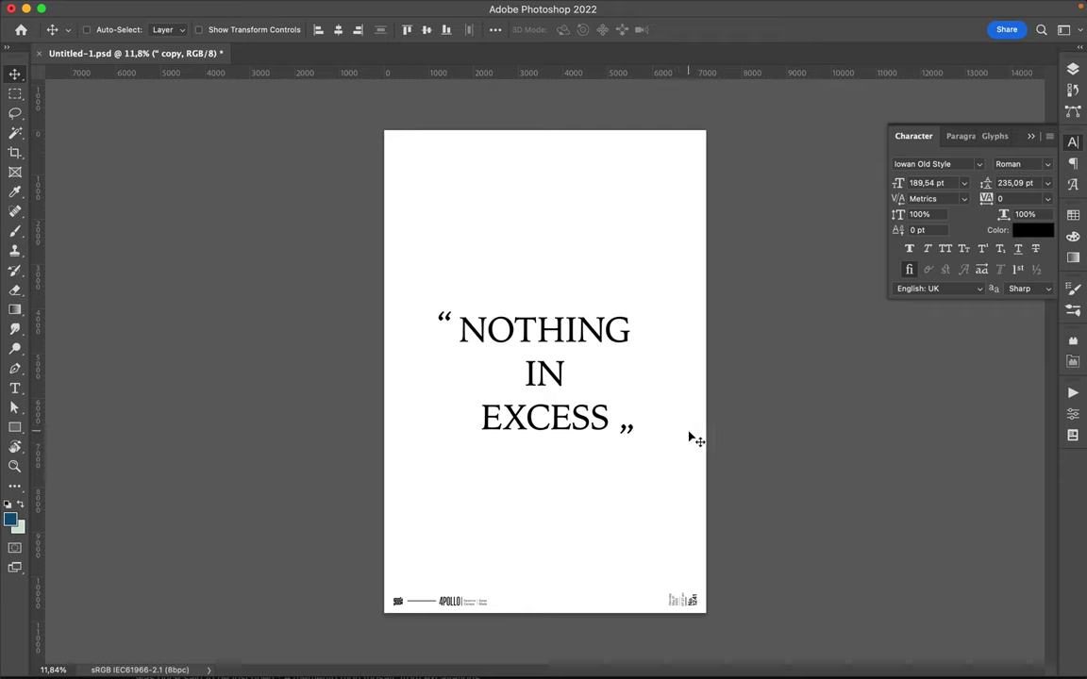
key(ctrl+s)
click(1073, 69)
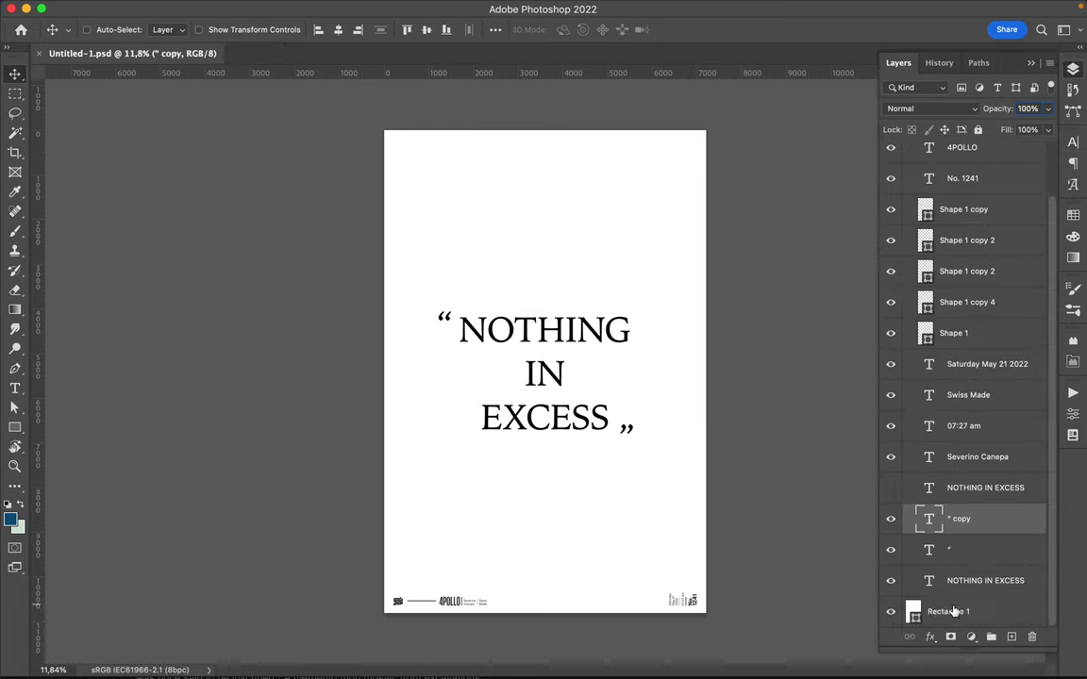
Give the Rectangle 1 background layer a gradient fill
click(938, 612)
scroll(963, 378, up, 5)
click(907, 151)
key(a)
click(225, 29)
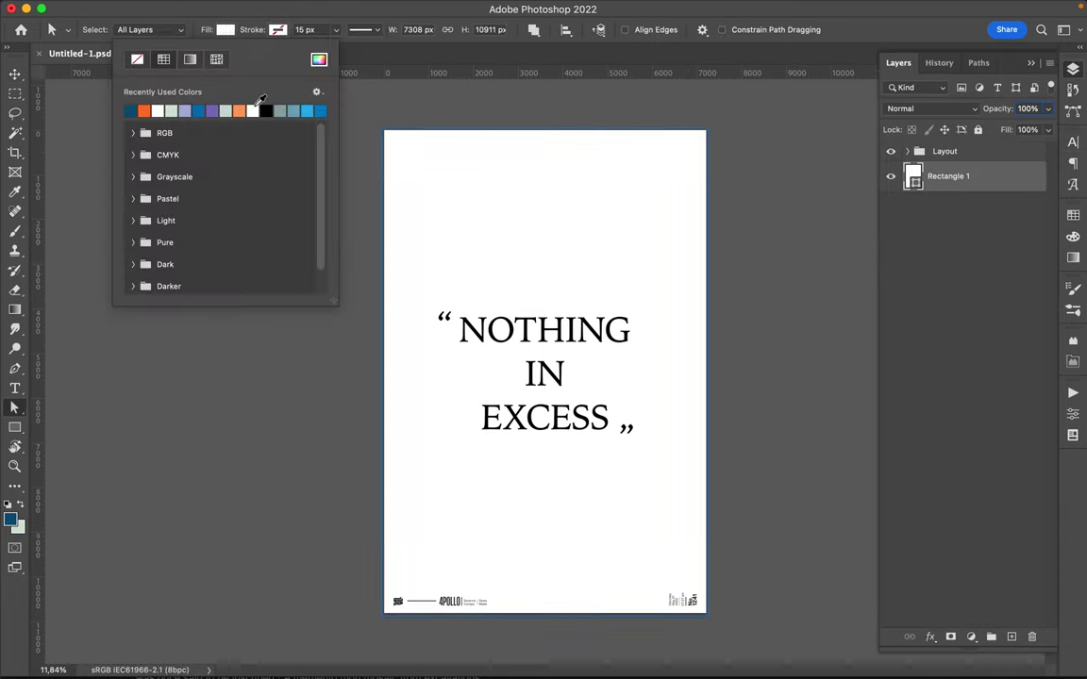
click(318, 59)
click(791, 106)
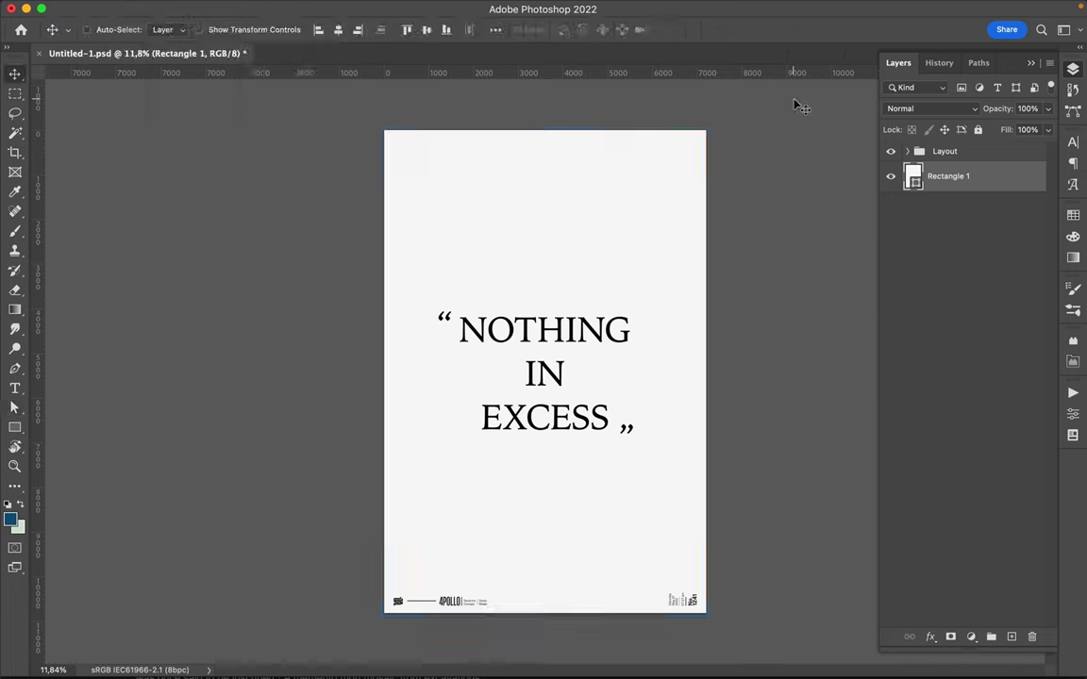
click(225, 29)
click(190, 60)
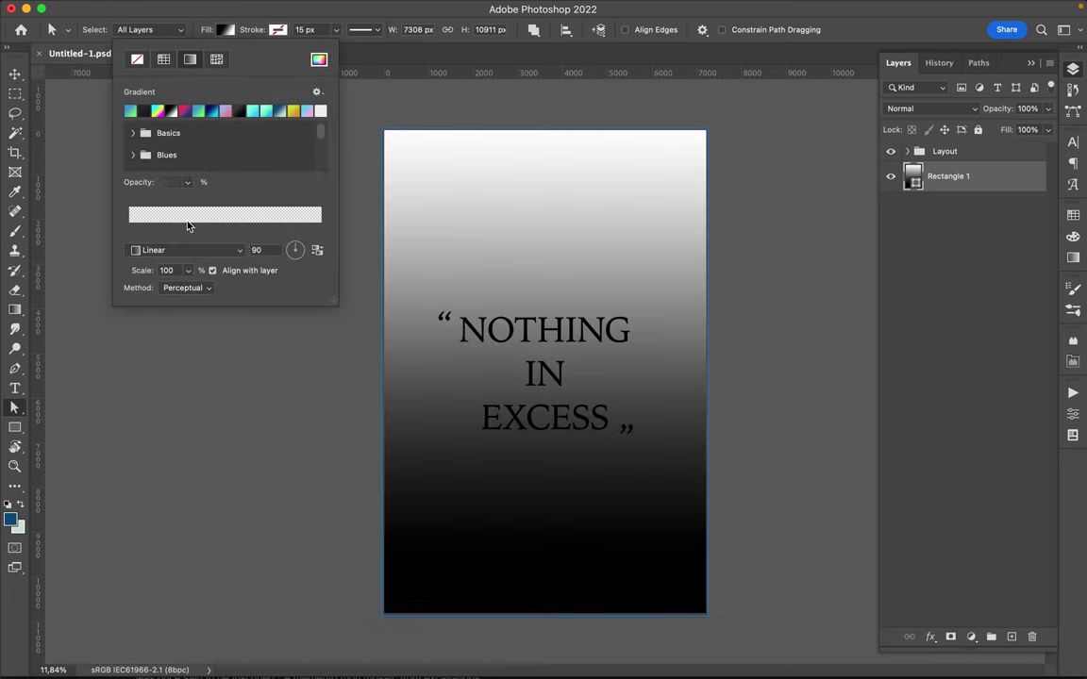
click(1073, 215)
click(986, 209)
Set the gradient stops to near-white f9f9f9 and light grey ebebeb
click(225, 29)
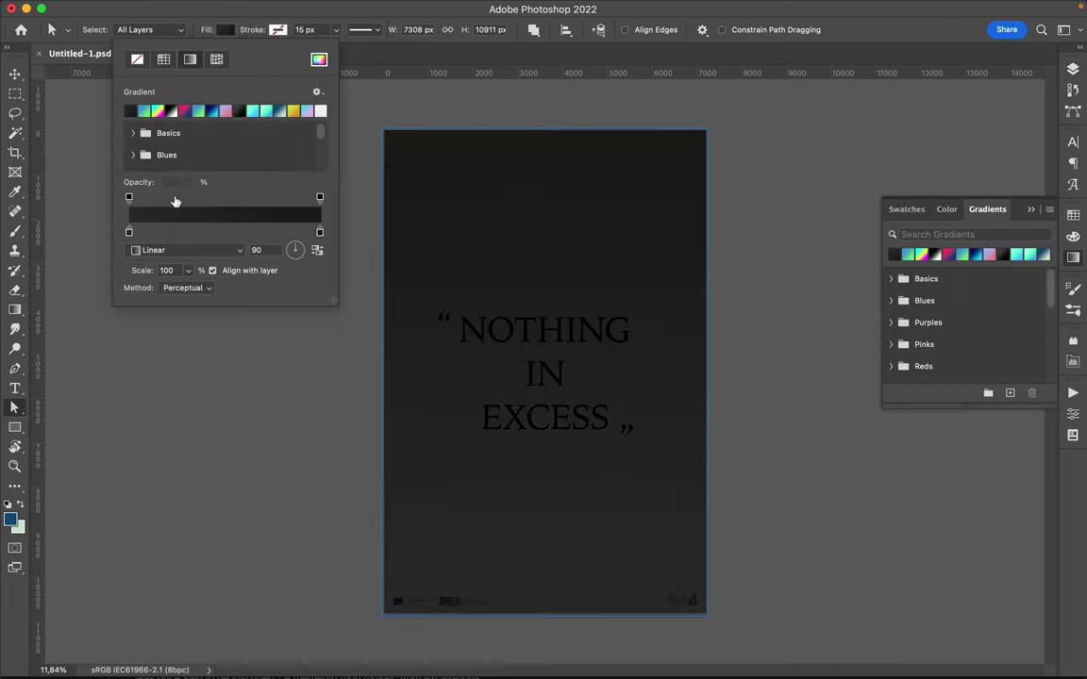
double_click(128, 231)
drag(470, 144, 450, 118)
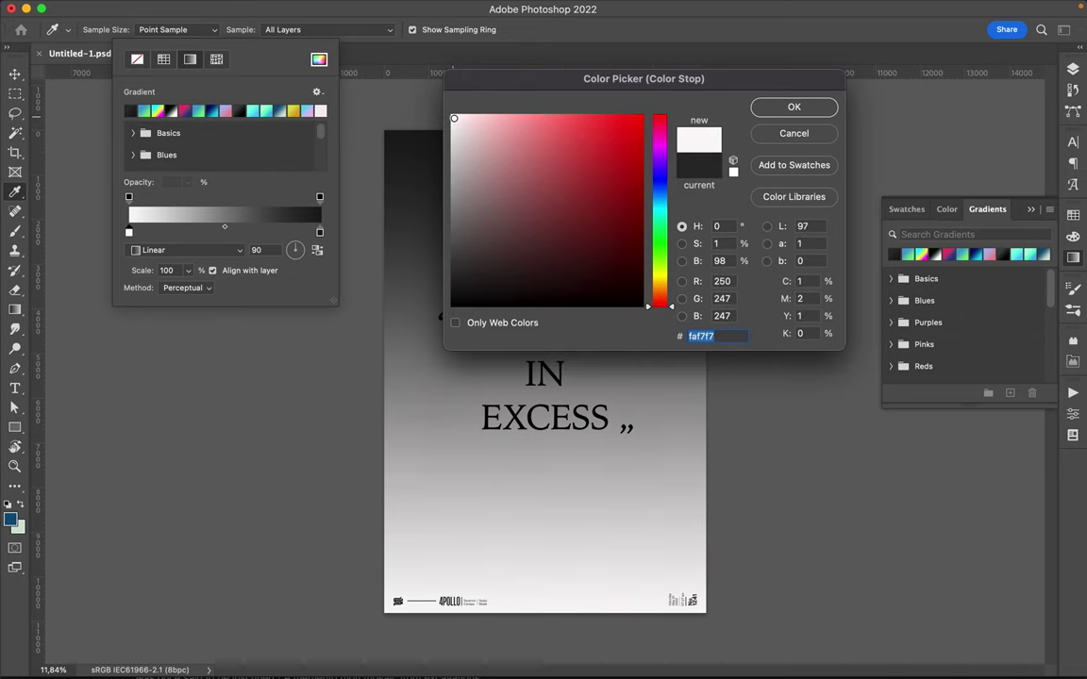
click(774, 111)
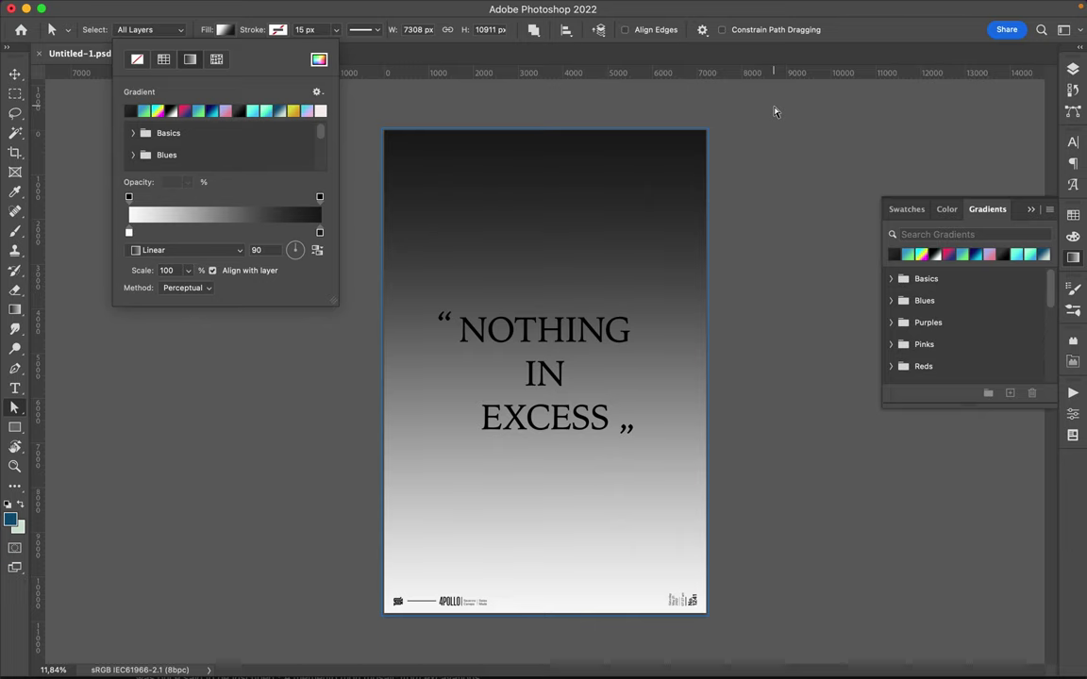
double_click(319, 231)
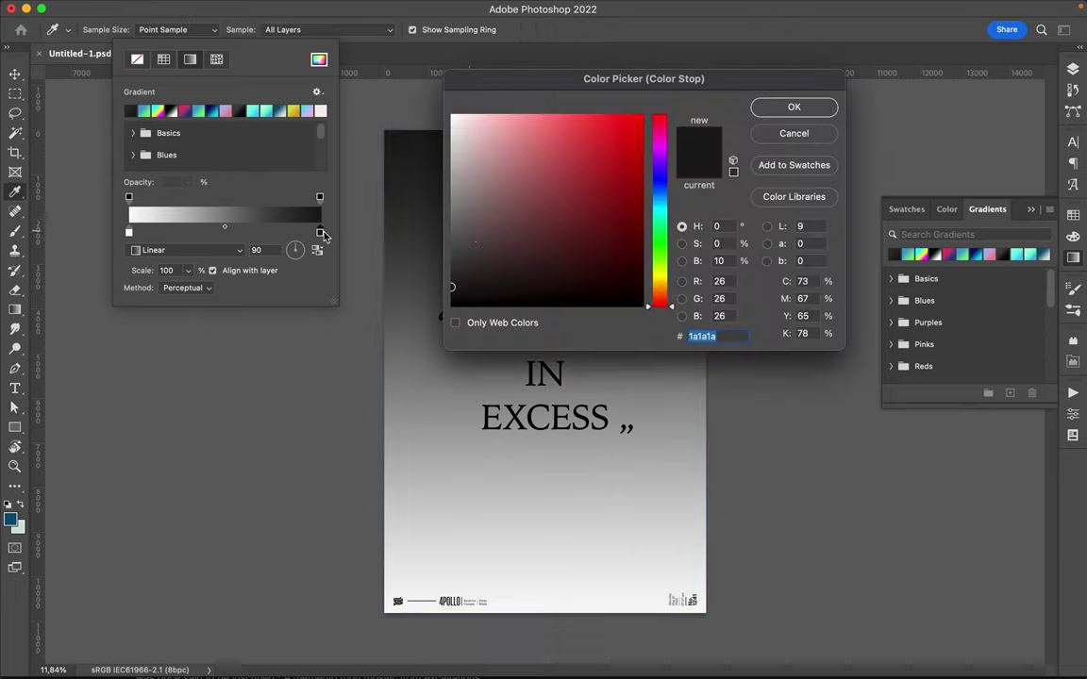
text(ebebeb)
click(793, 107)
Expand the Layout group and move the four quote text layers out of it
key(v)
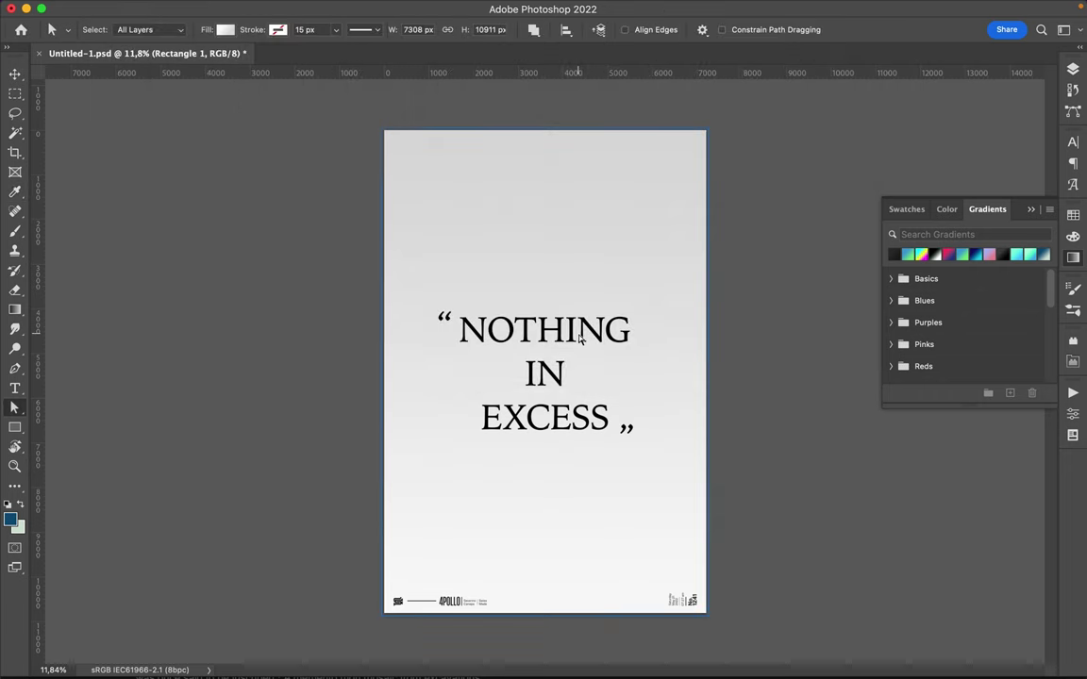
click(1073, 69)
click(952, 150)
click(981, 519)
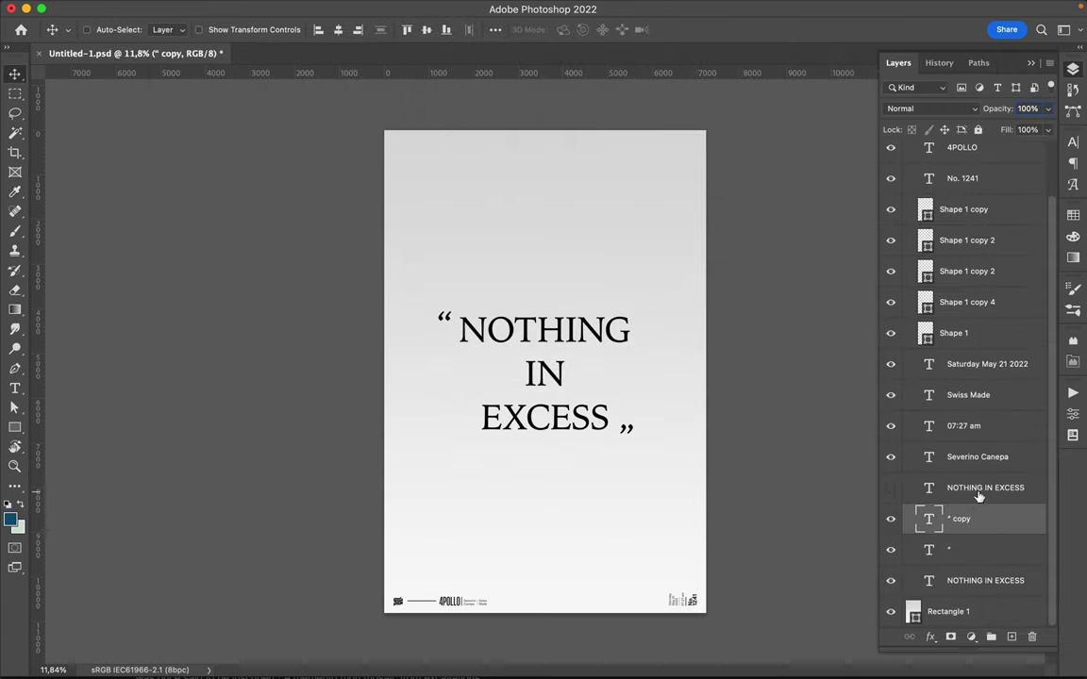
click(985, 487)
shift+click(985, 580)
drag(963, 585, 957, 599)
scroll(944, 217, up, 3)
click(908, 152)
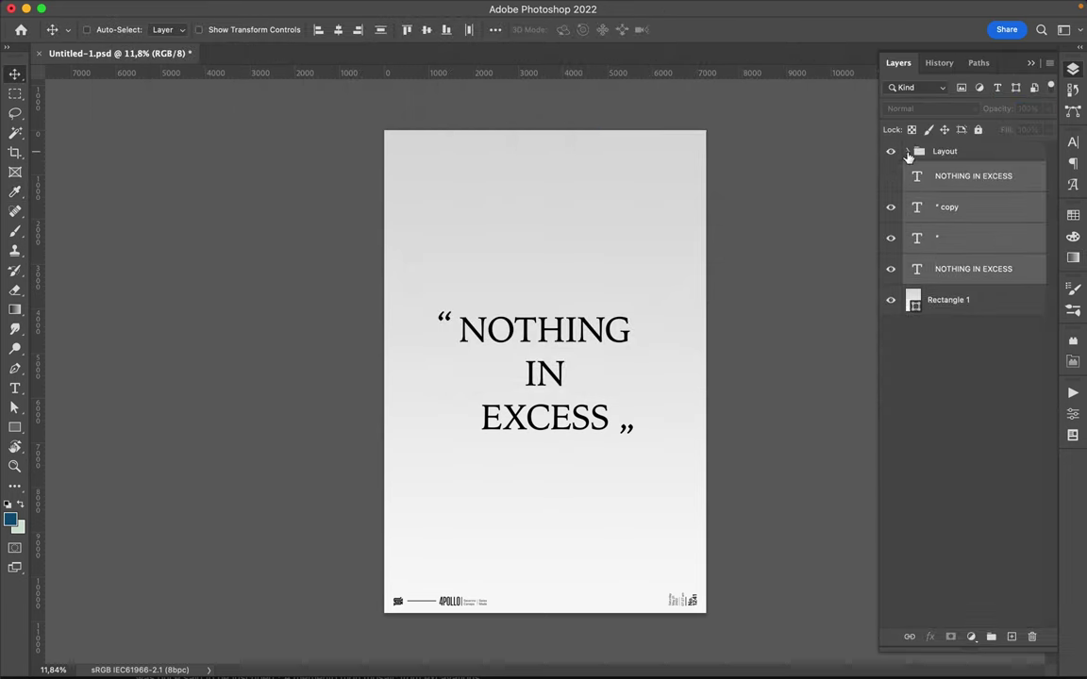
Select the quote text layers and check their text colour without changing it
click(630, 429)
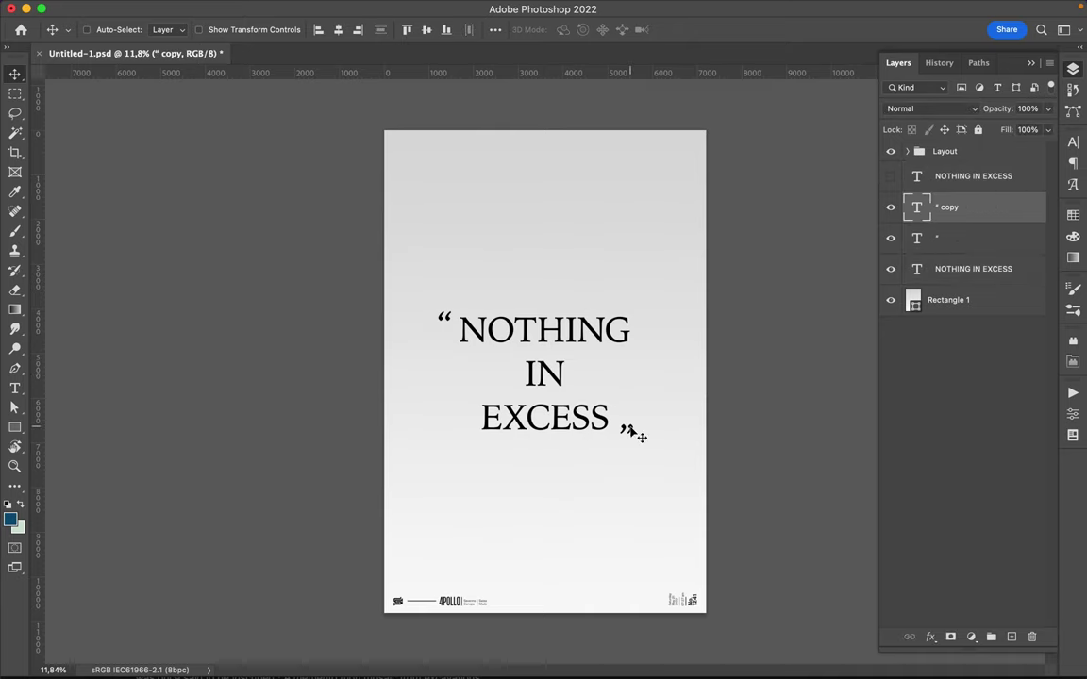
shift+click(962, 271)
key(a)
click(1073, 143)
click(1033, 230)
click(795, 106)
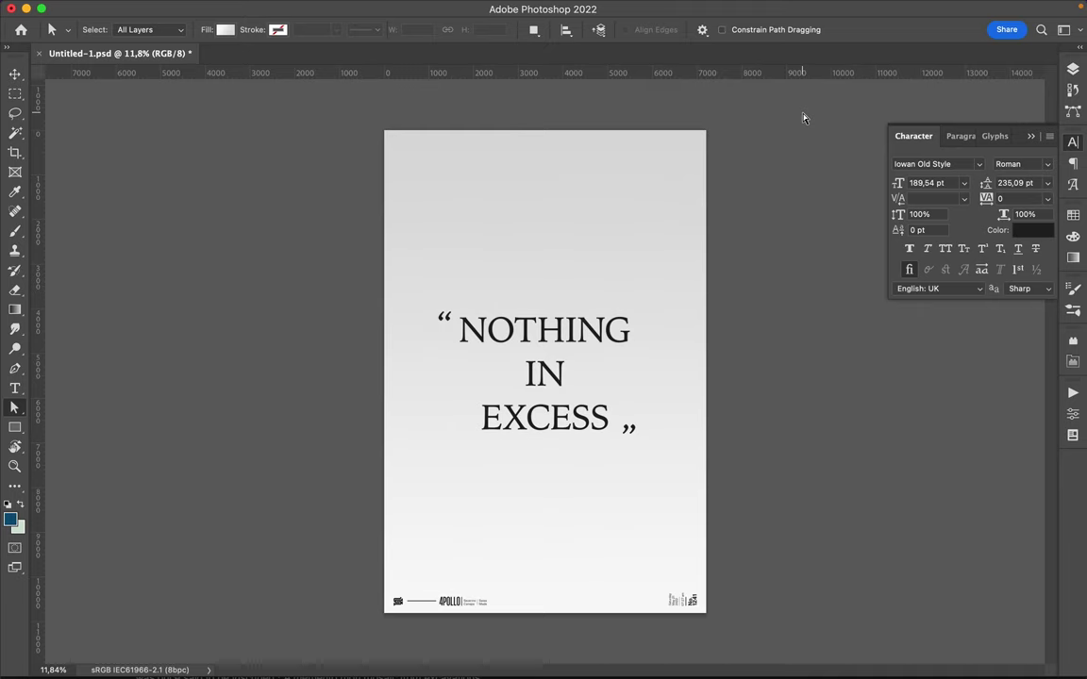
Nudge the quote text slightly higher and draw a blue rectangle across the poster's top
key(v)
key(F7)
drag(611, 376, 598, 343)
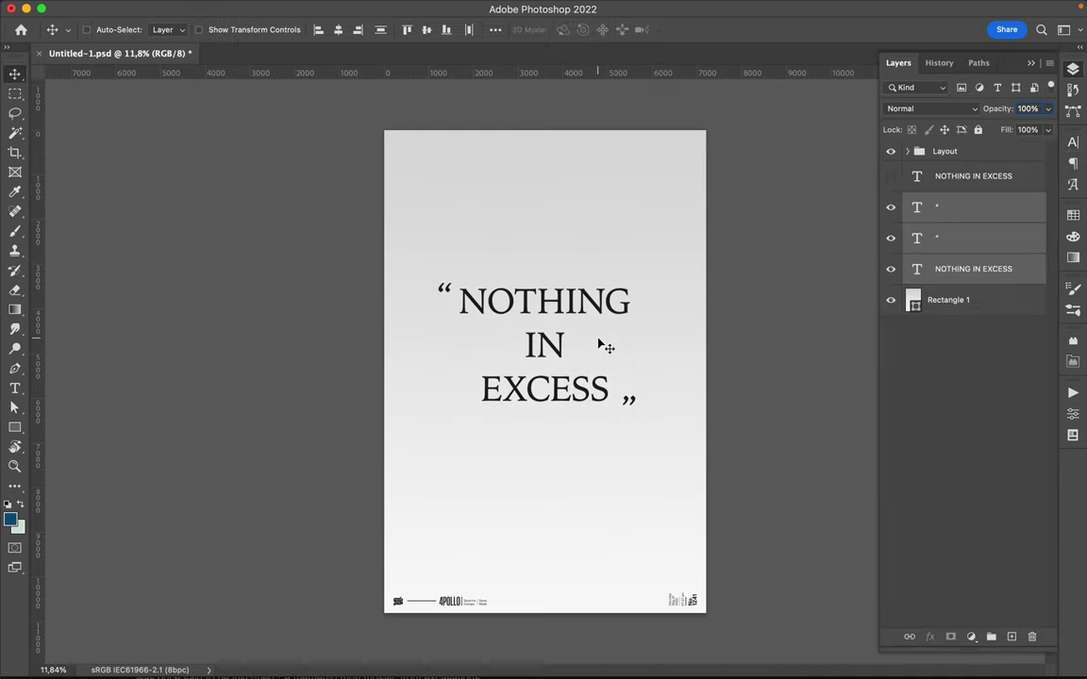
key(u)
drag(384, 129, 705, 245)
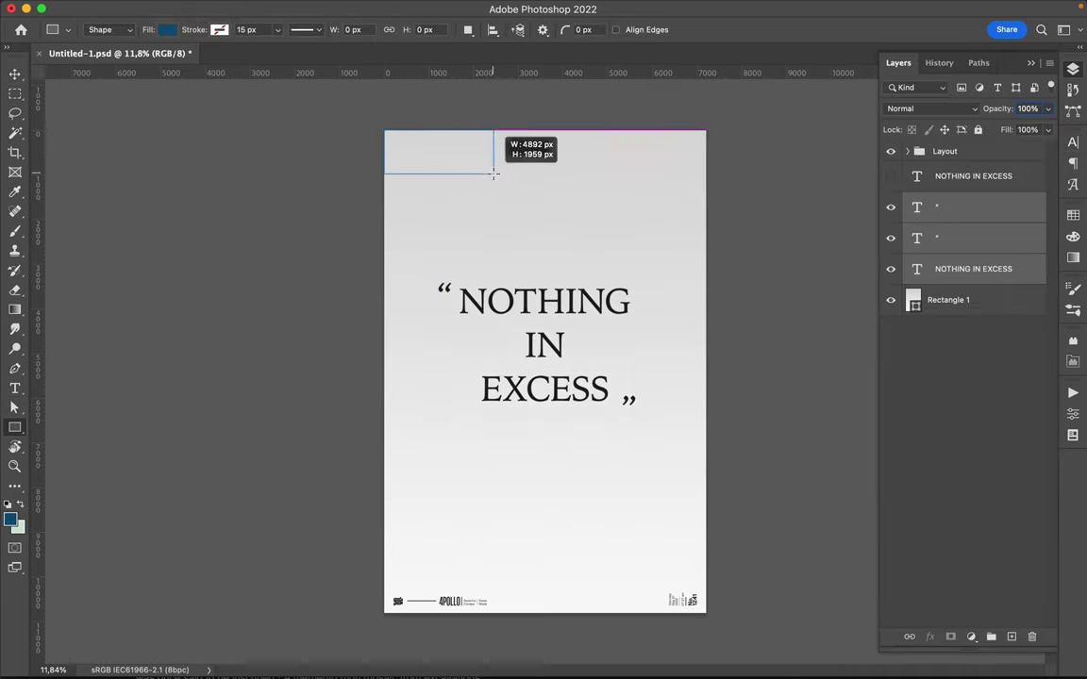
Use the rectangle to snap vertical guides at the poster's centre and quarter width
key(v)
key(ctrl+t)
drag(706, 187, 706, 187)
key(Return)
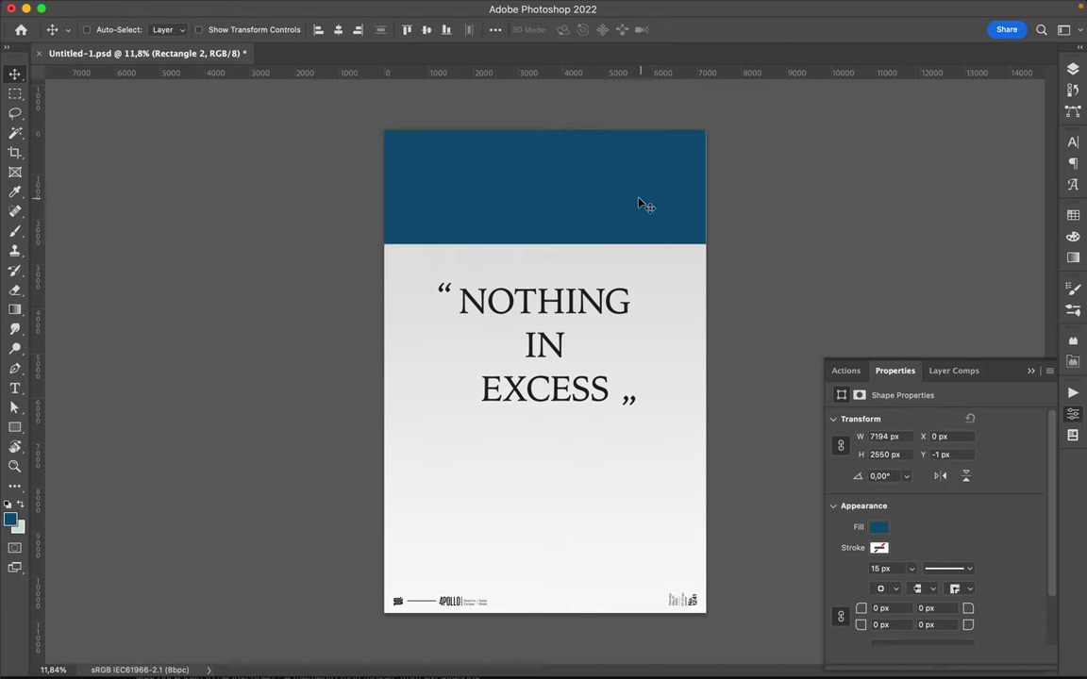
key(ctrl+t)
drag(545, 186, 545, 188)
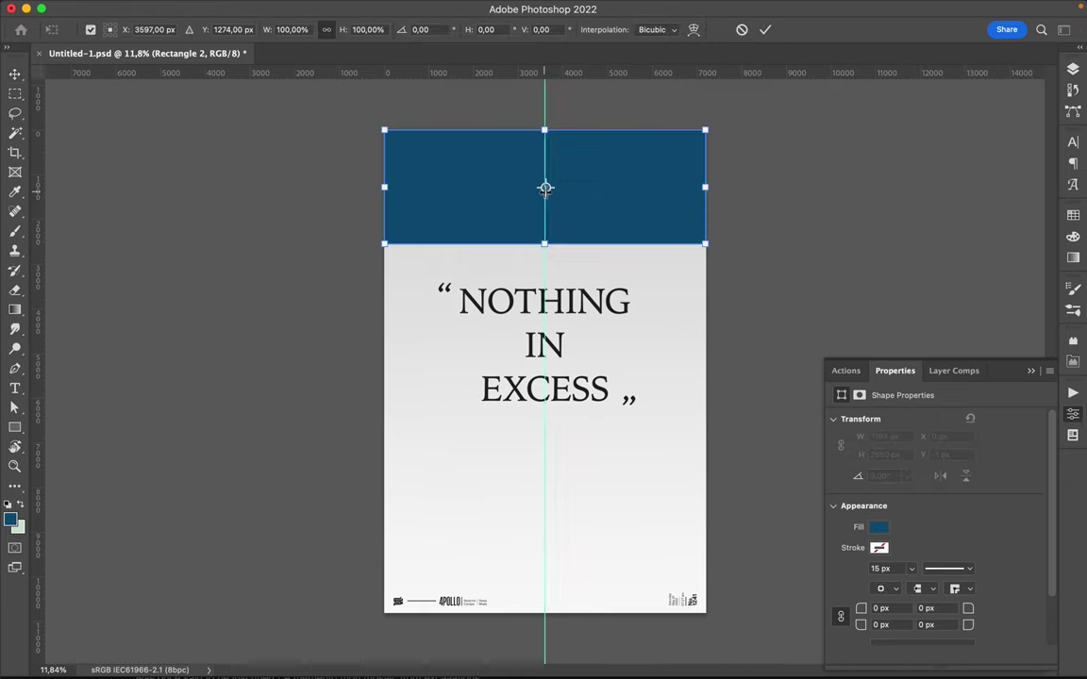
drag(706, 187, 544, 187)
mouse_move(37, 156)
mouse_down()
mouse_move(464, 142)
mouse_move(627, 173)
mouse_move(517, 526)
mouse_up()
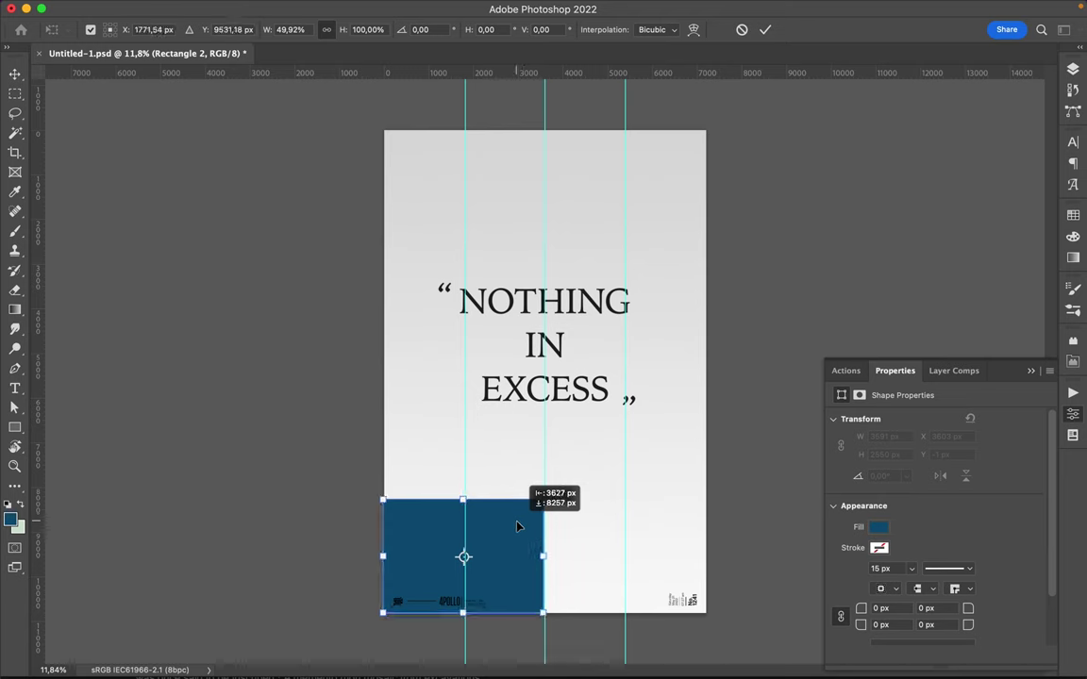
Add horizontal guides at half and quarter height, then raise the quote text to the upper guide
drag(462, 500, 462, 129)
drag(472, 73, 471, 122)
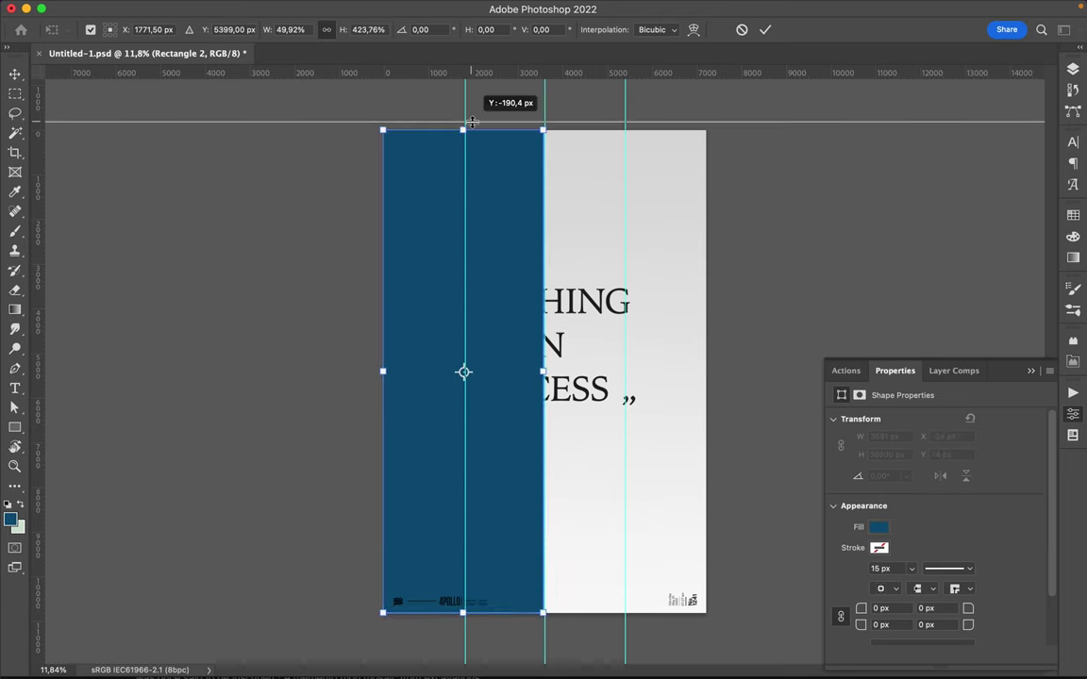
drag(472, 129, 466, 371)
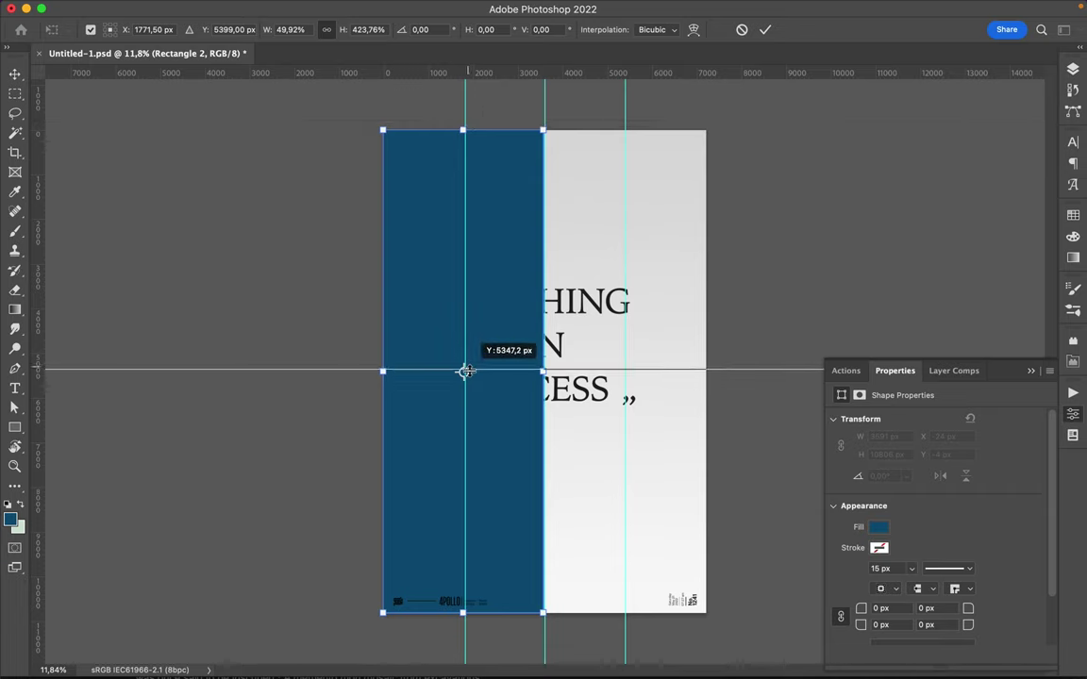
drag(465, 371, 464, 372)
drag(462, 612, 462, 370)
drag(507, 74, 508, 226)
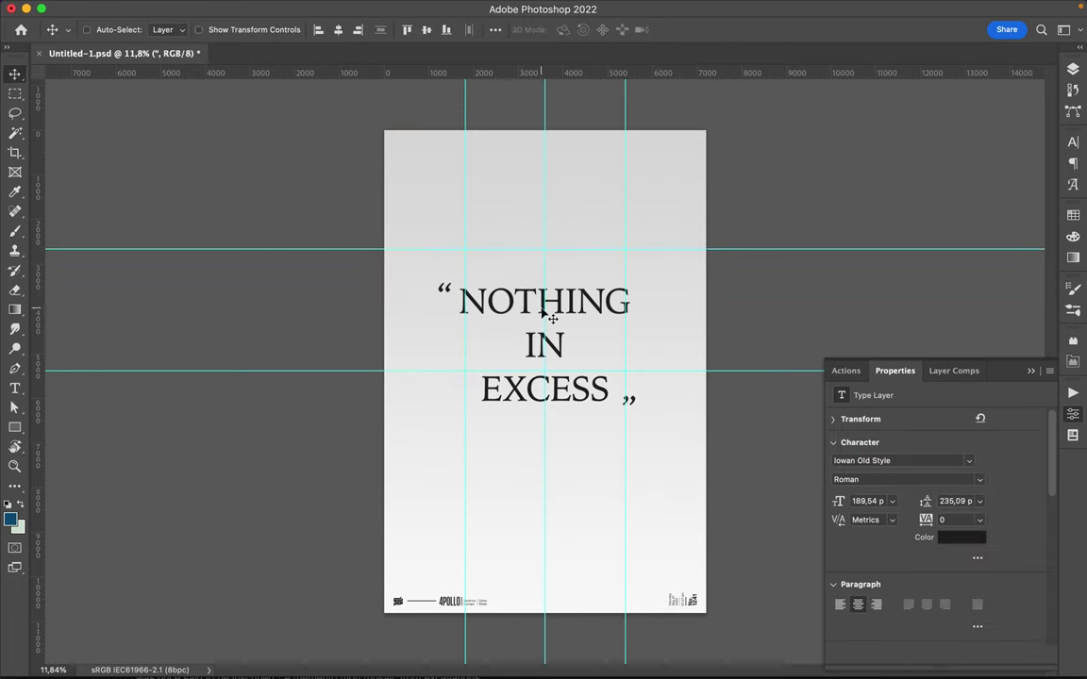
drag(632, 403, 609, 368)
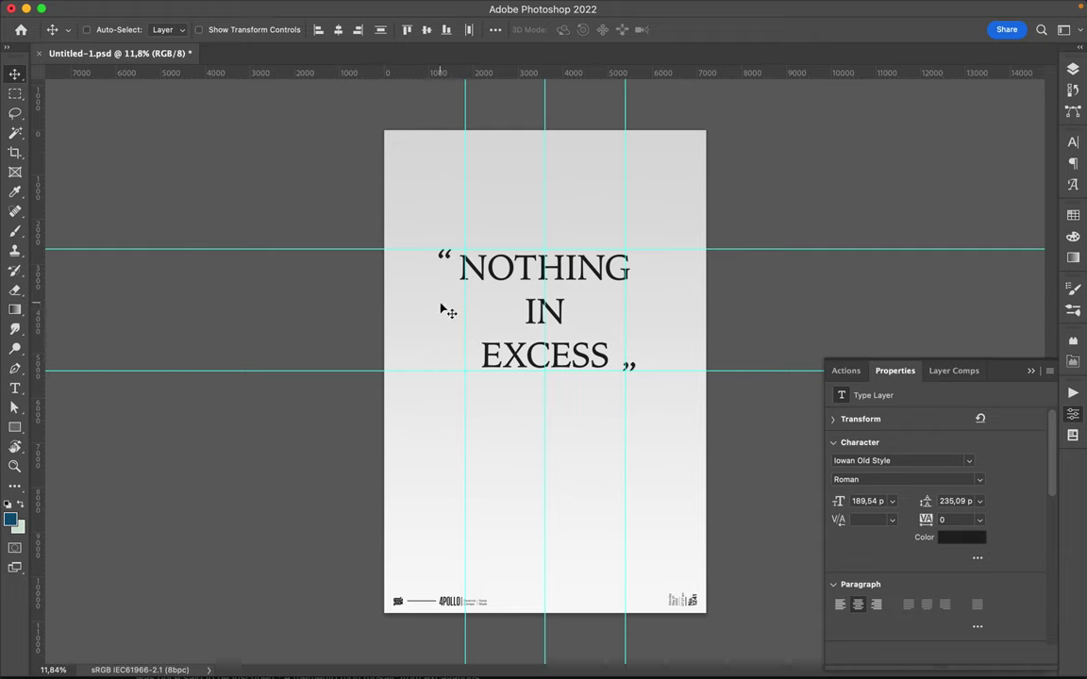
Add a horizontal guide midway between the existing two, then delete the helper rectangle
key(u)
drag(439, 310, 493, 371)
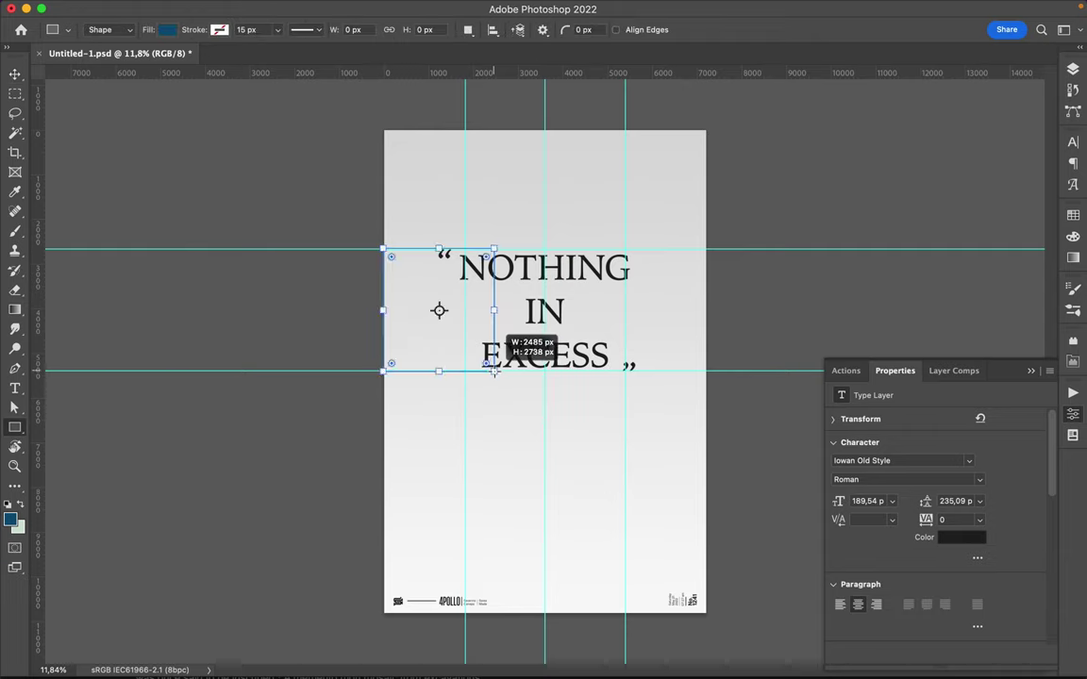
drag(418, 73, 421, 309)
key(v)
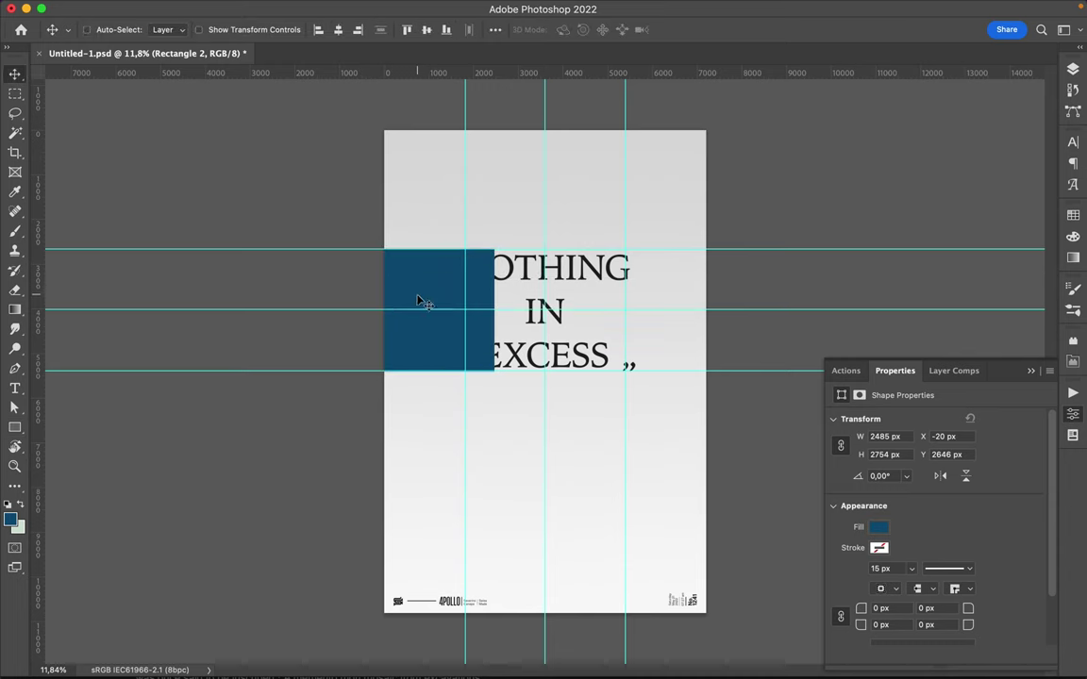
key(Delete)
Reposition the quote text between the guides and hide the guides
shift+click(971, 269)
mouse_move(526, 277)
mouse_down()
mouse_move(518, 309)
mouse_move(600, 270)
mouse_up()
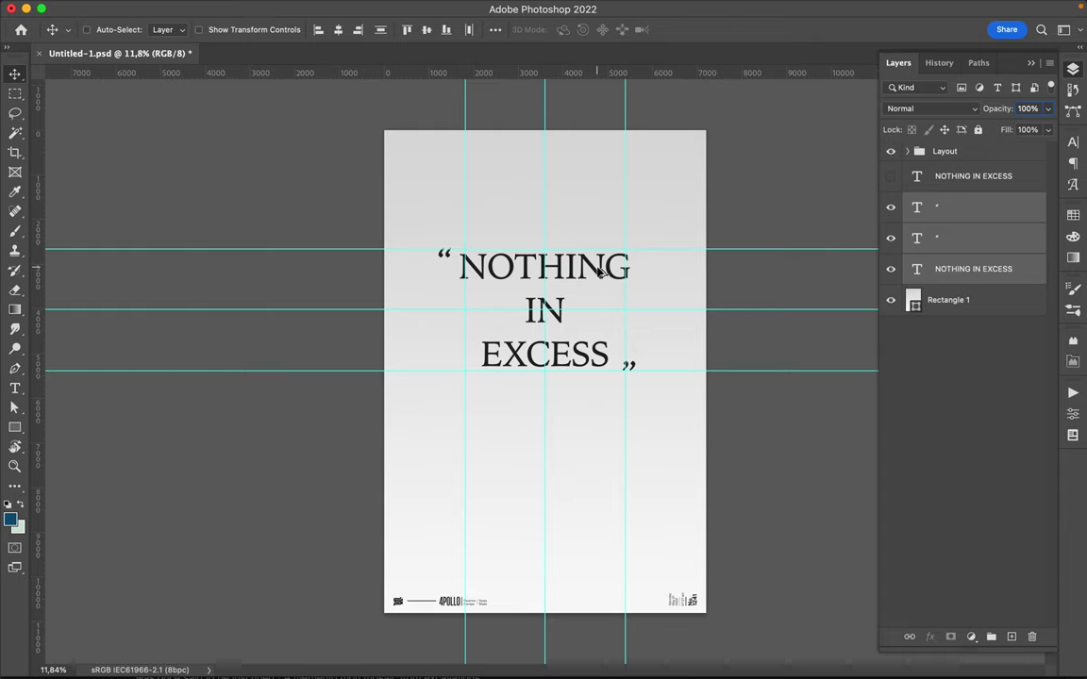
key(ctrl+semicolon)
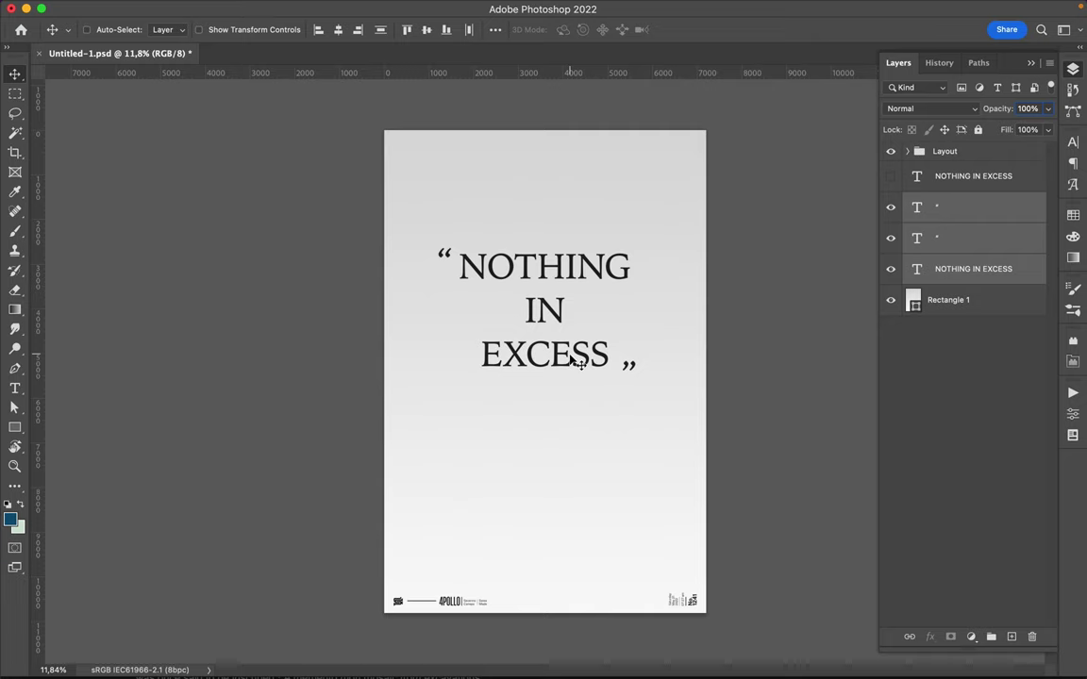
Check the NOTHING IN EXCESS text, undo the stray edit, and save the poster
double_click(533, 311)
key(BackSpace)
key(Return)
key(ctrl+s)
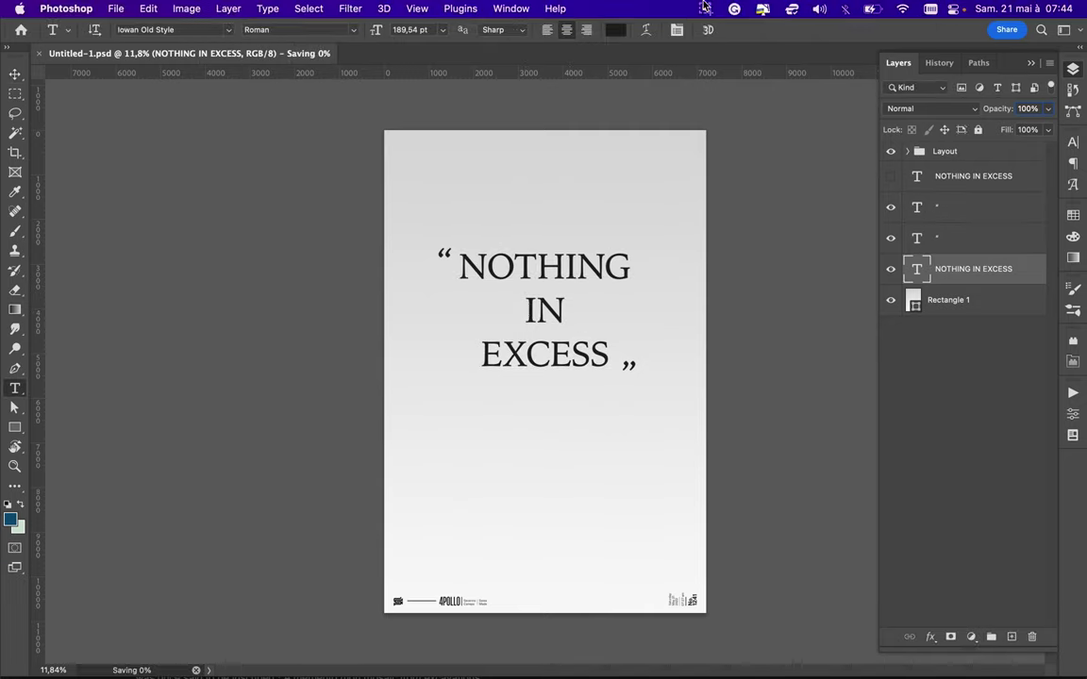